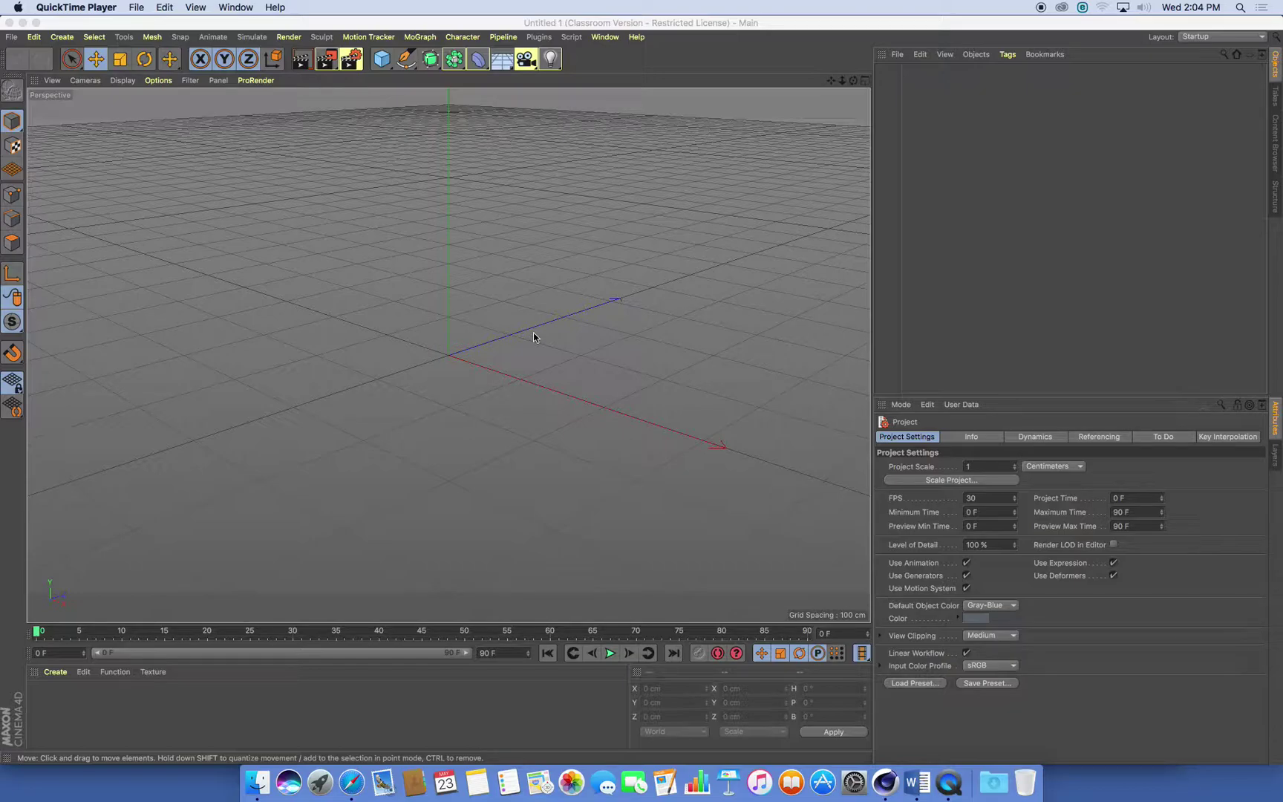
- Add a cube primitive to the scene
click(59, 38)
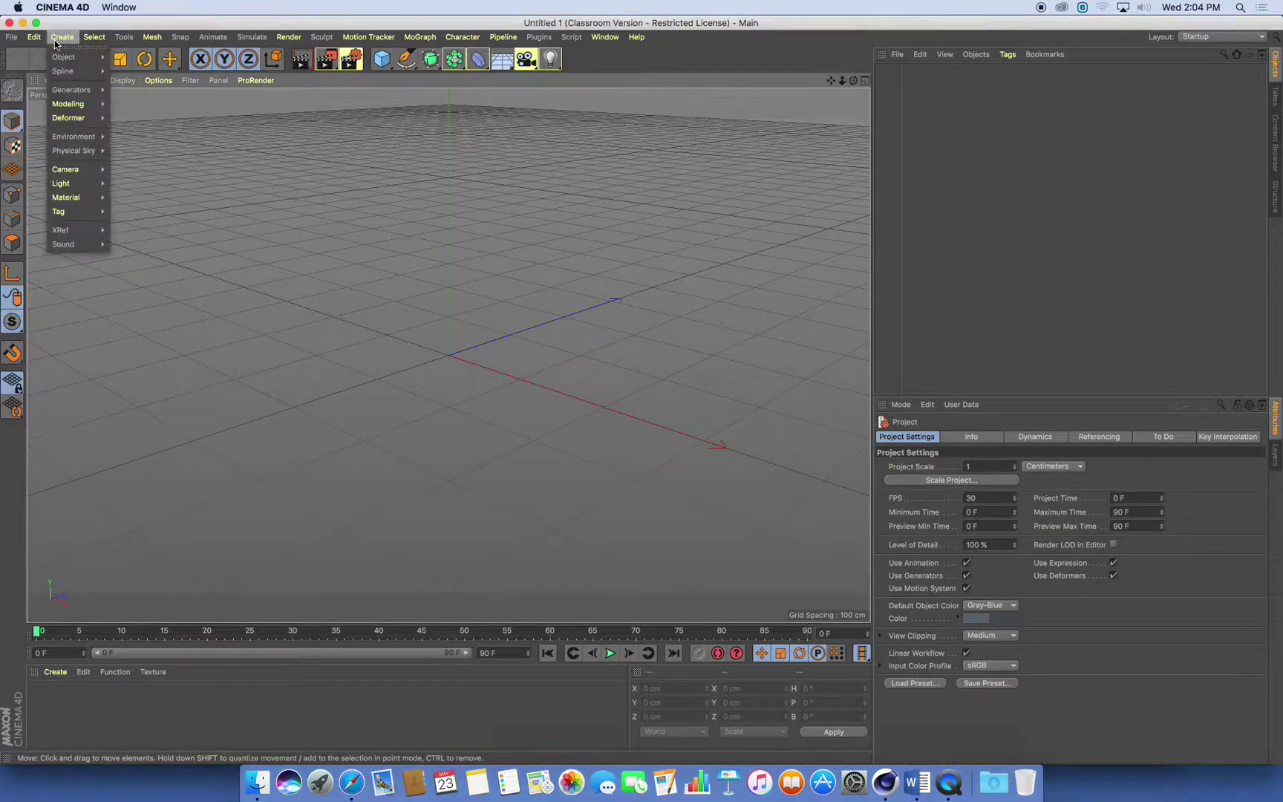
mouse_move(59, 56)
click(128, 123)
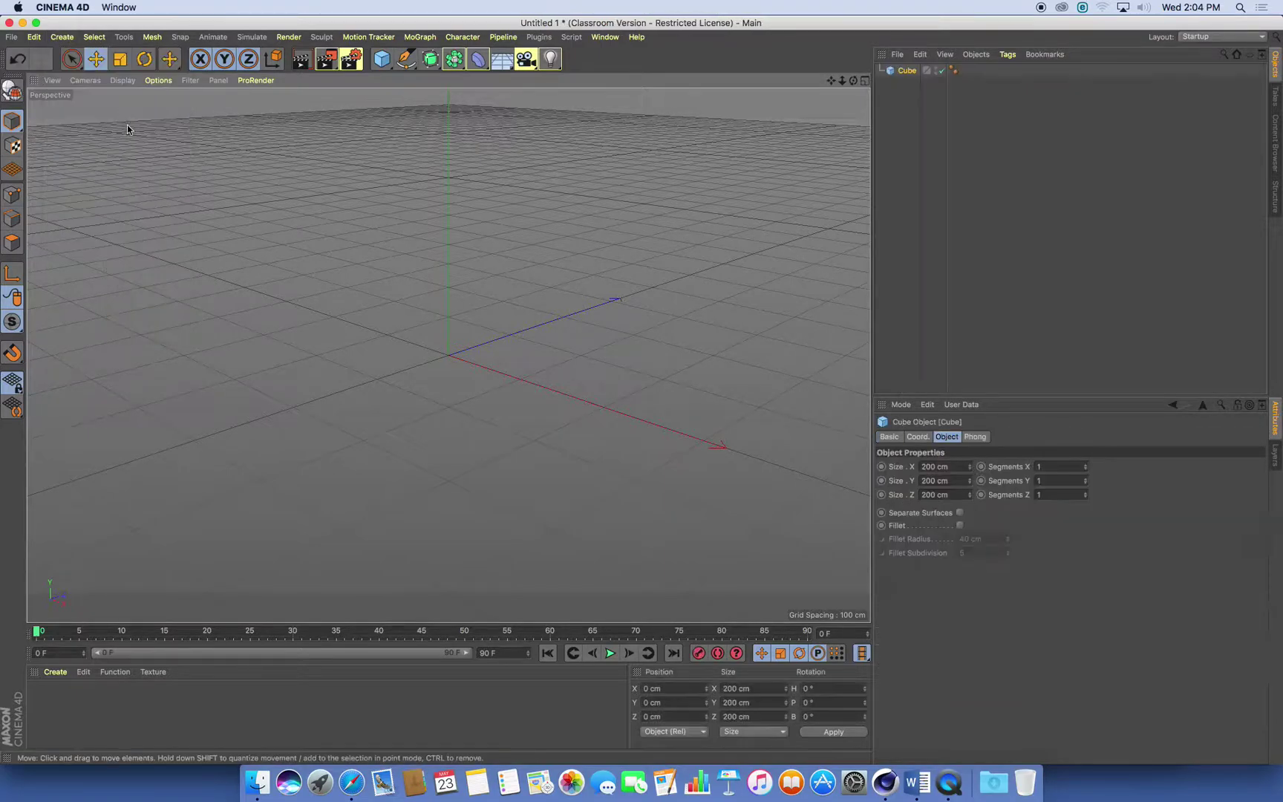
alt+drag(466, 383, 239, 186)
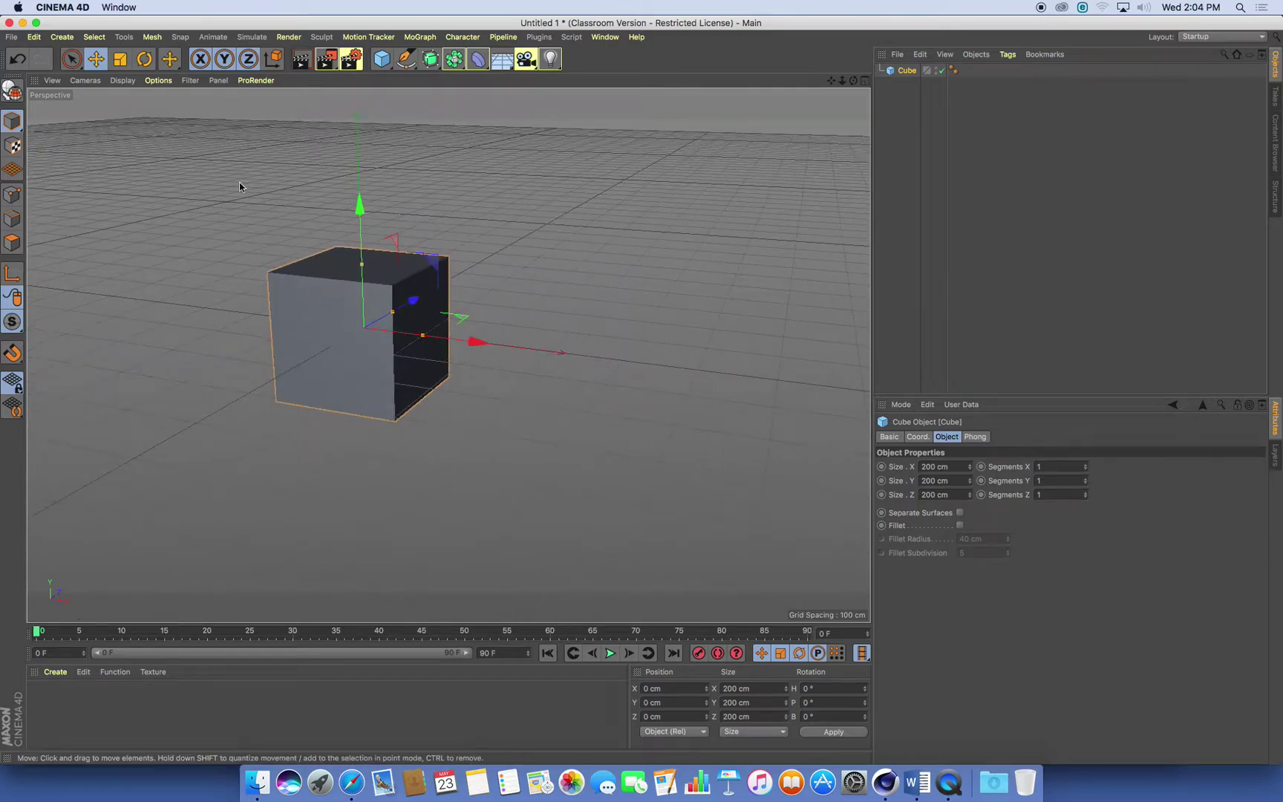
- Add a sphere and move it along X to about 381 cm, right of the cube
click(62, 37)
mouse_move(67, 57)
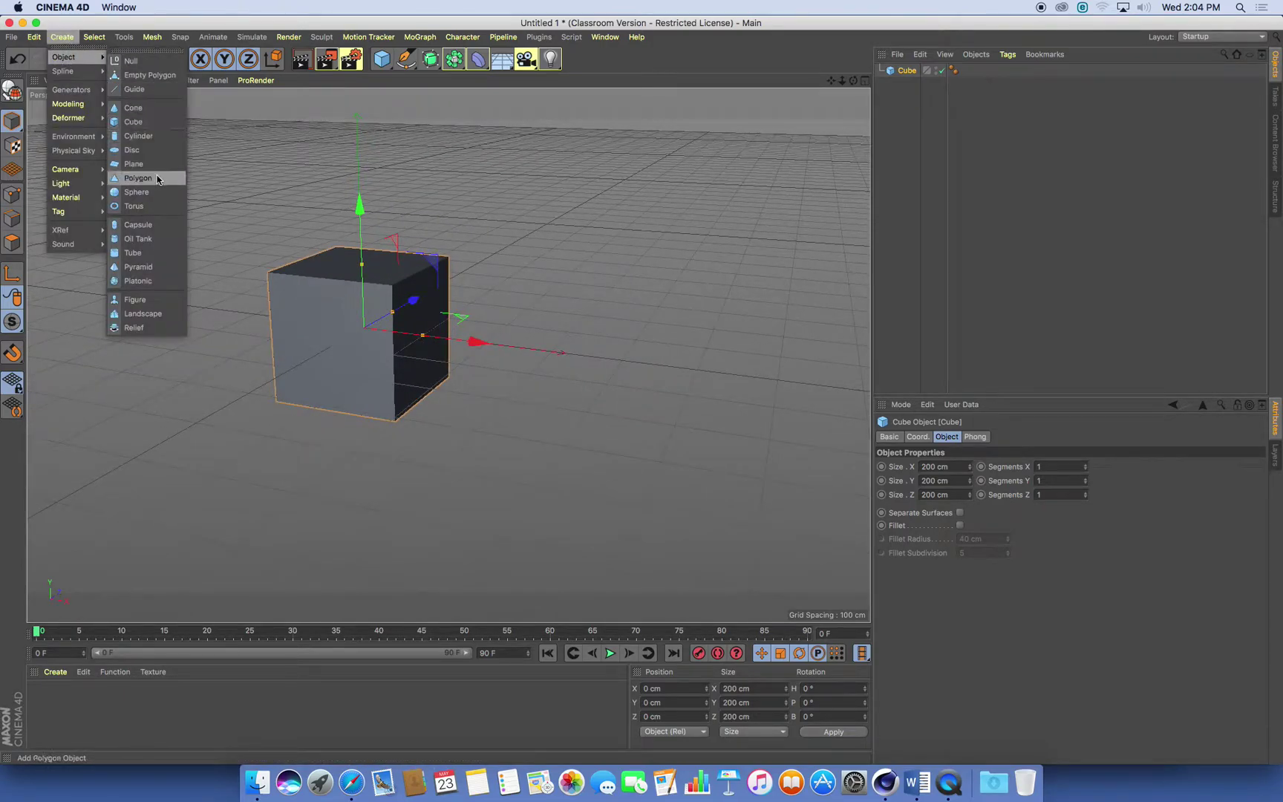
click(136, 192)
drag(464, 360, 724, 383)
alt+drag(447, 408, 476, 457)
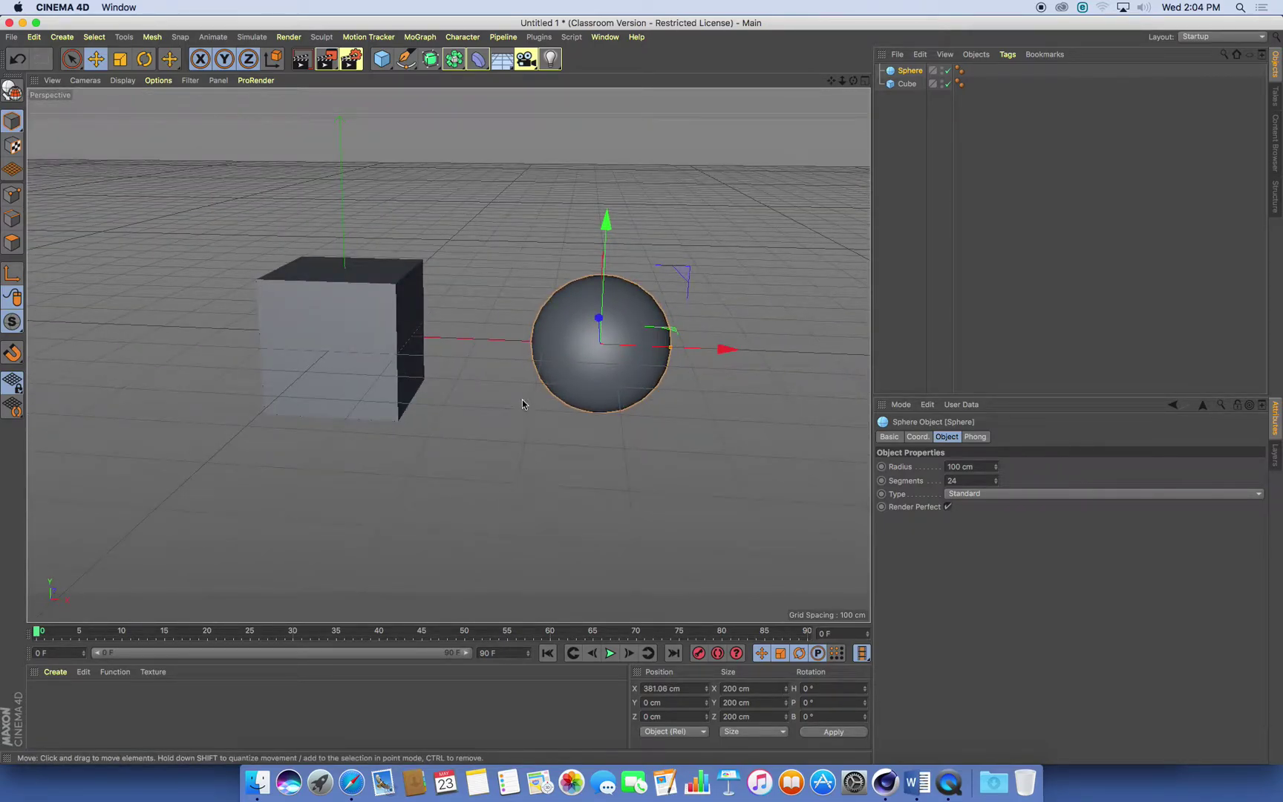
alt+drag(504, 411, 448, 420)
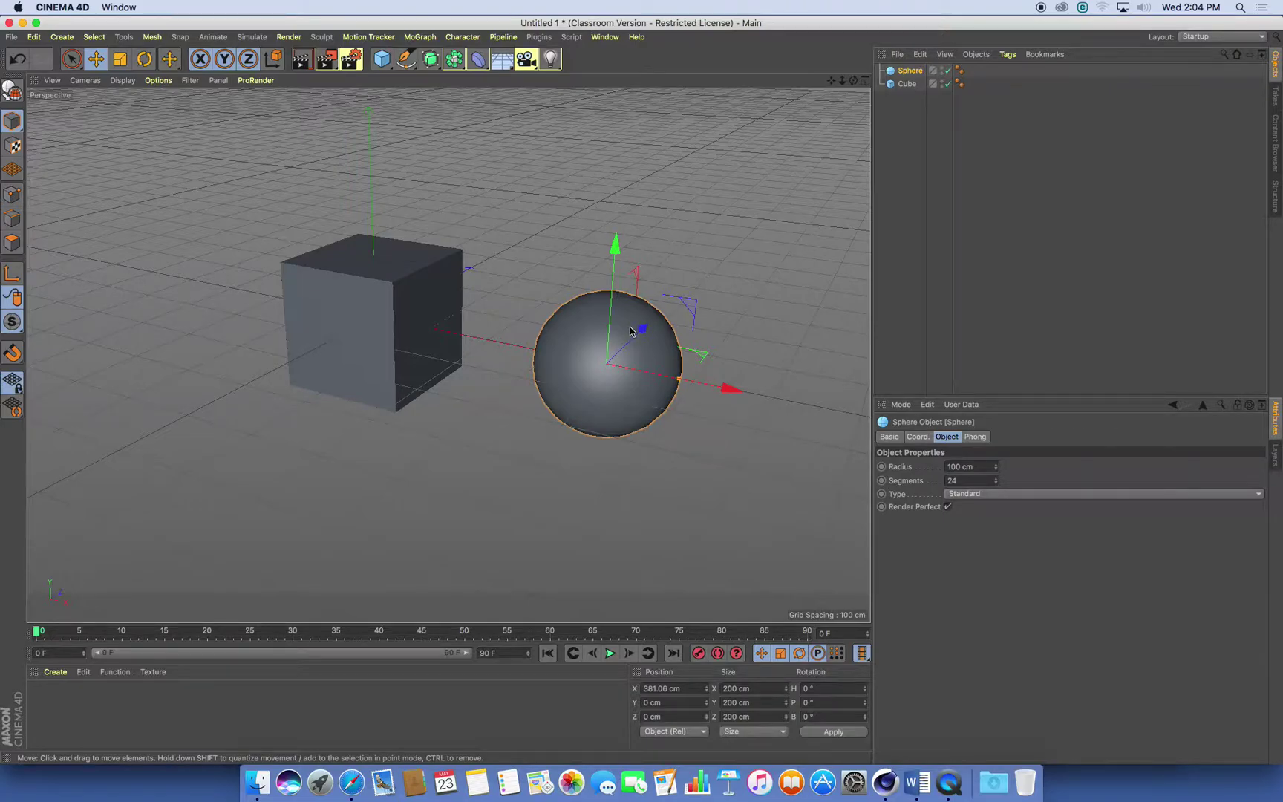
- Add a Metaball object from the Create > Modeling menu
click(65, 41)
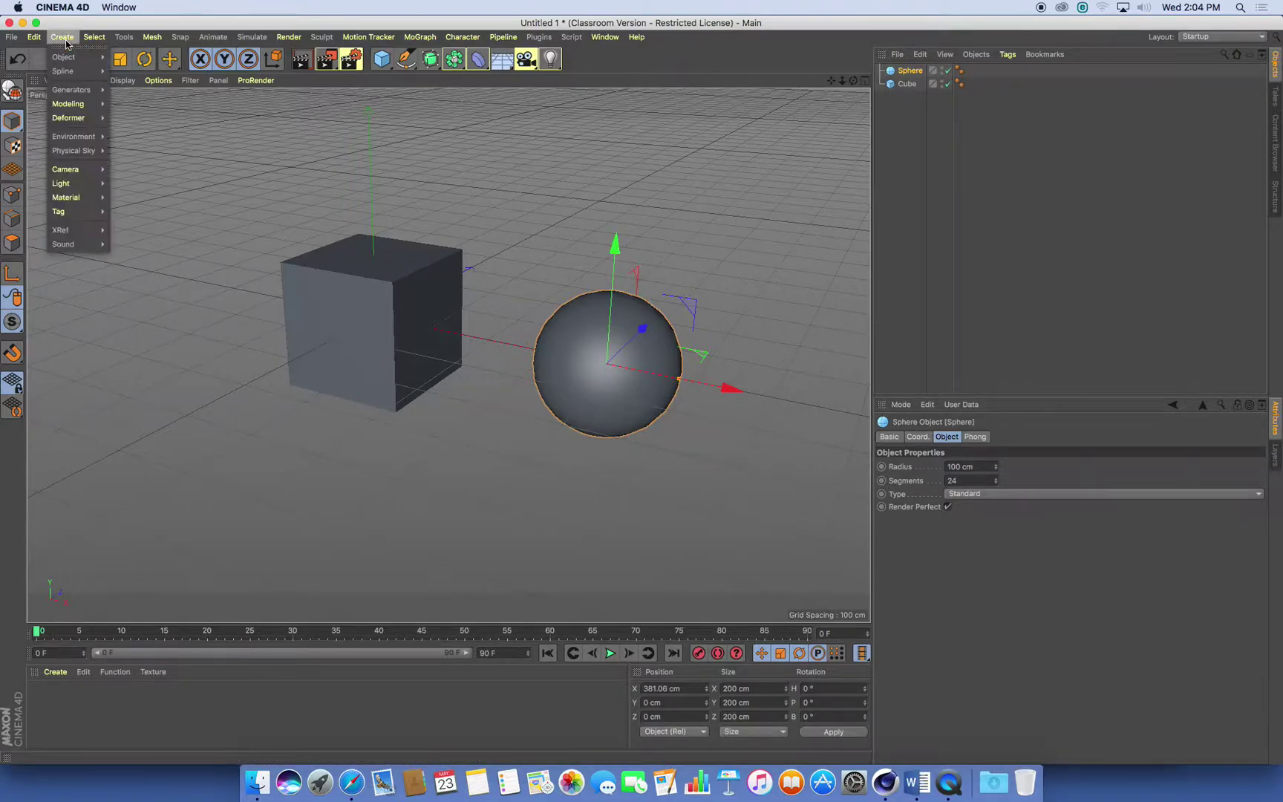
mouse_move(71, 91)
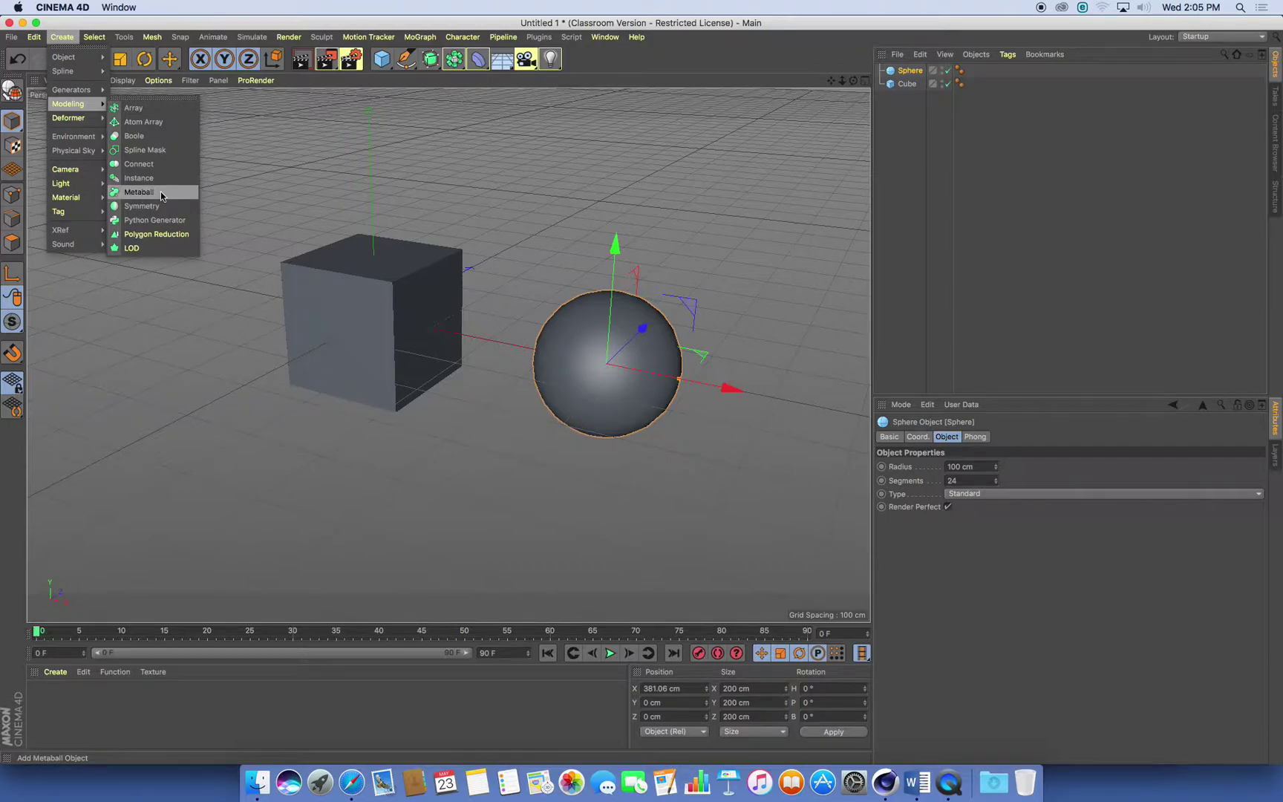
click(139, 192)
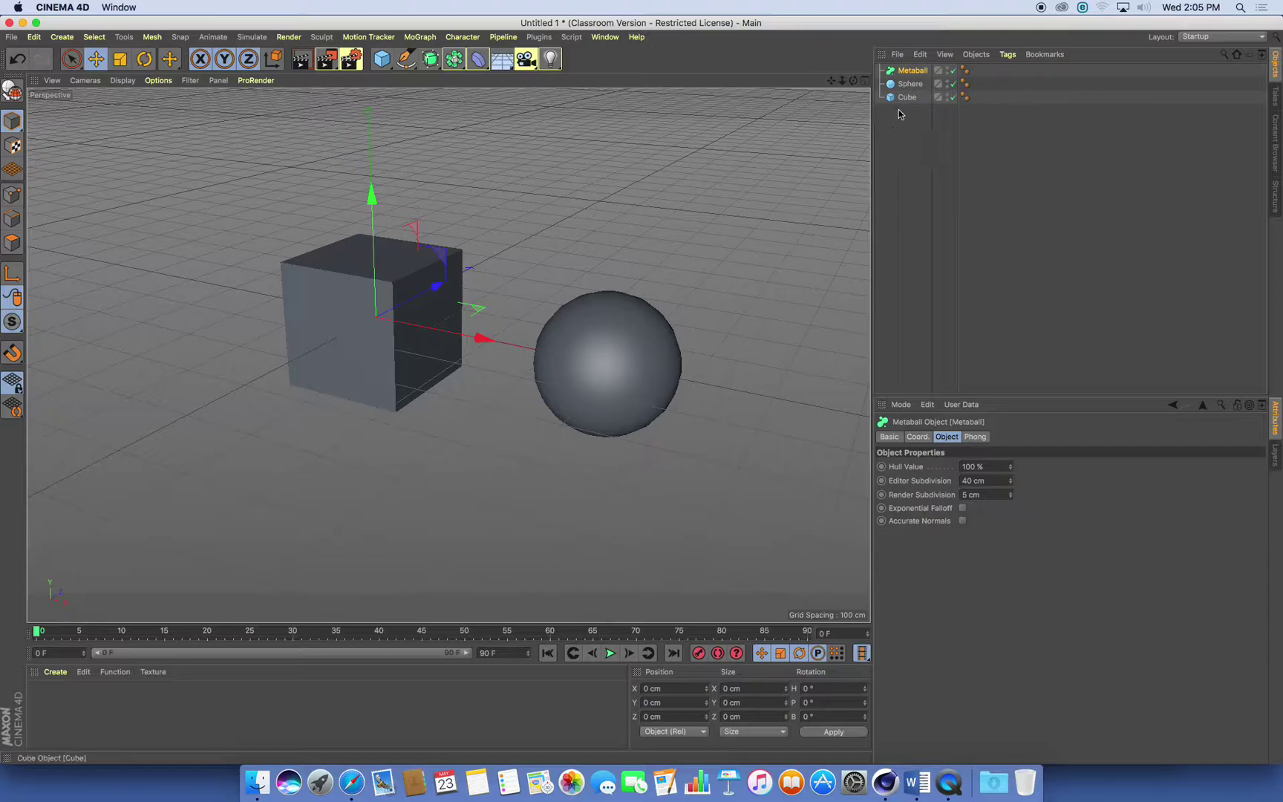
- Put the sphere and cube inside the Metaball in the Object Manager
drag(917, 123, 919, 75)
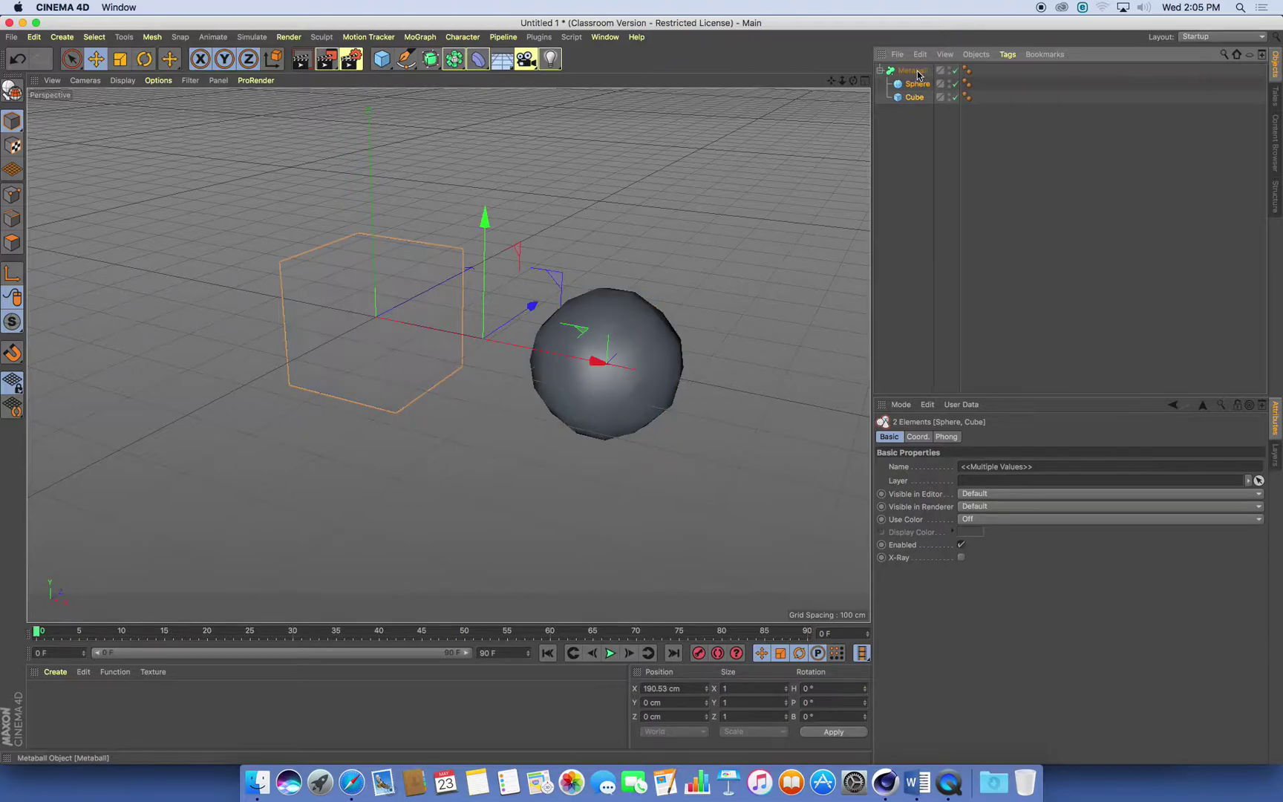
click(912, 70)
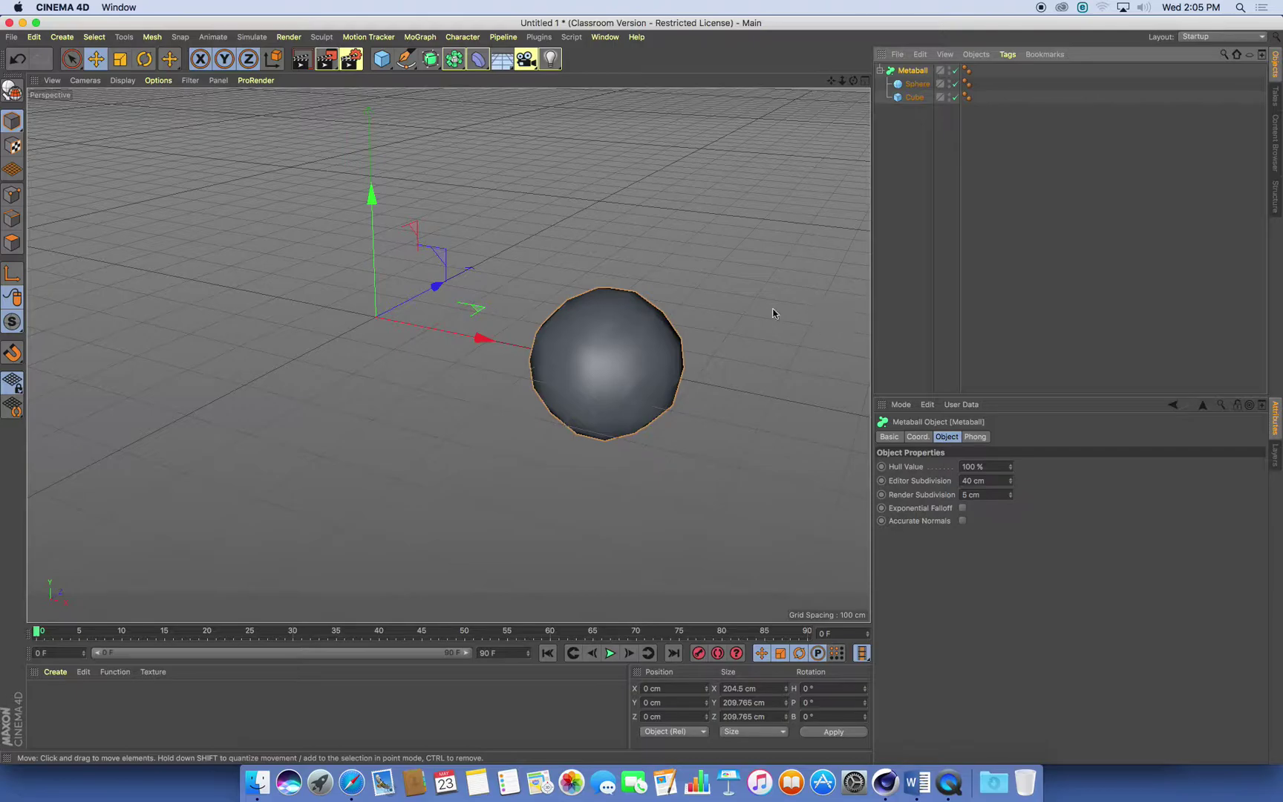
alt+drag(601, 349, 660, 368)
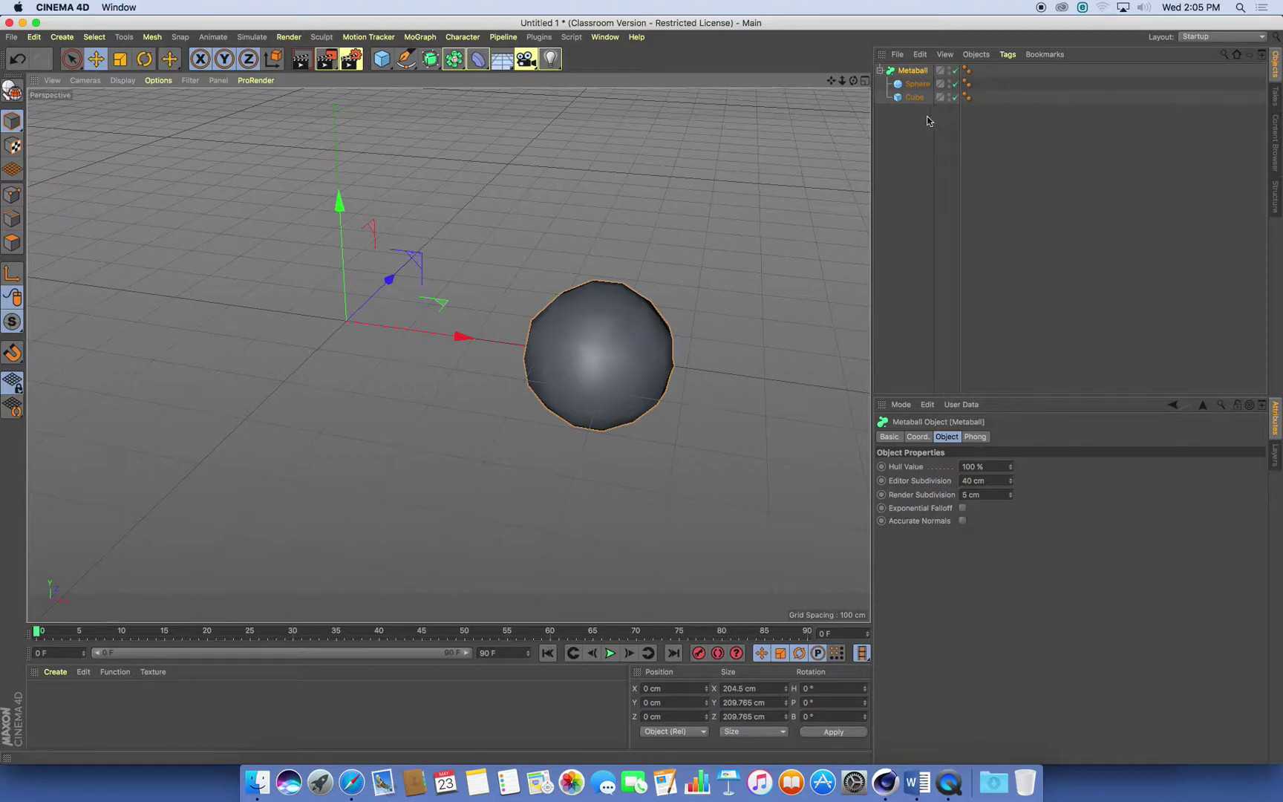
- Slide the sphere along X to about 300 cm, reshaping the blob
click(919, 85)
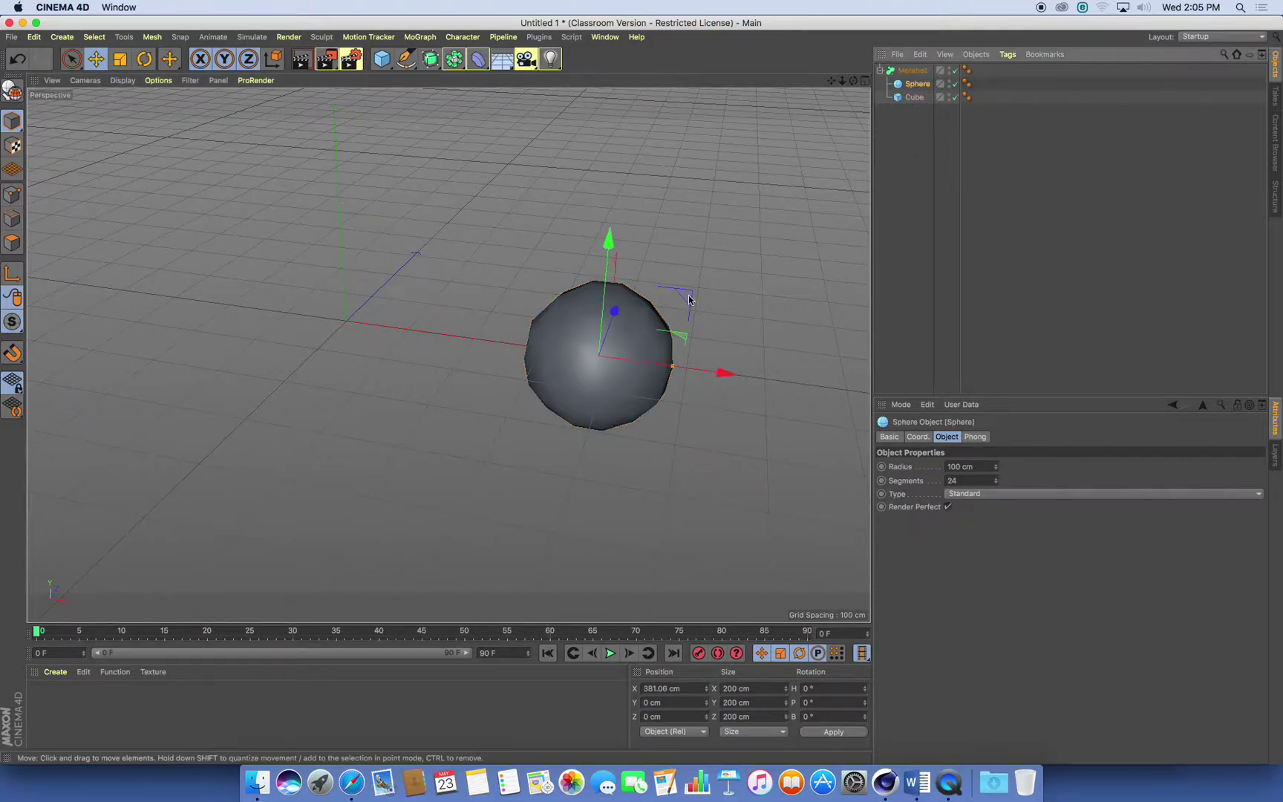
drag(725, 372, 652, 386)
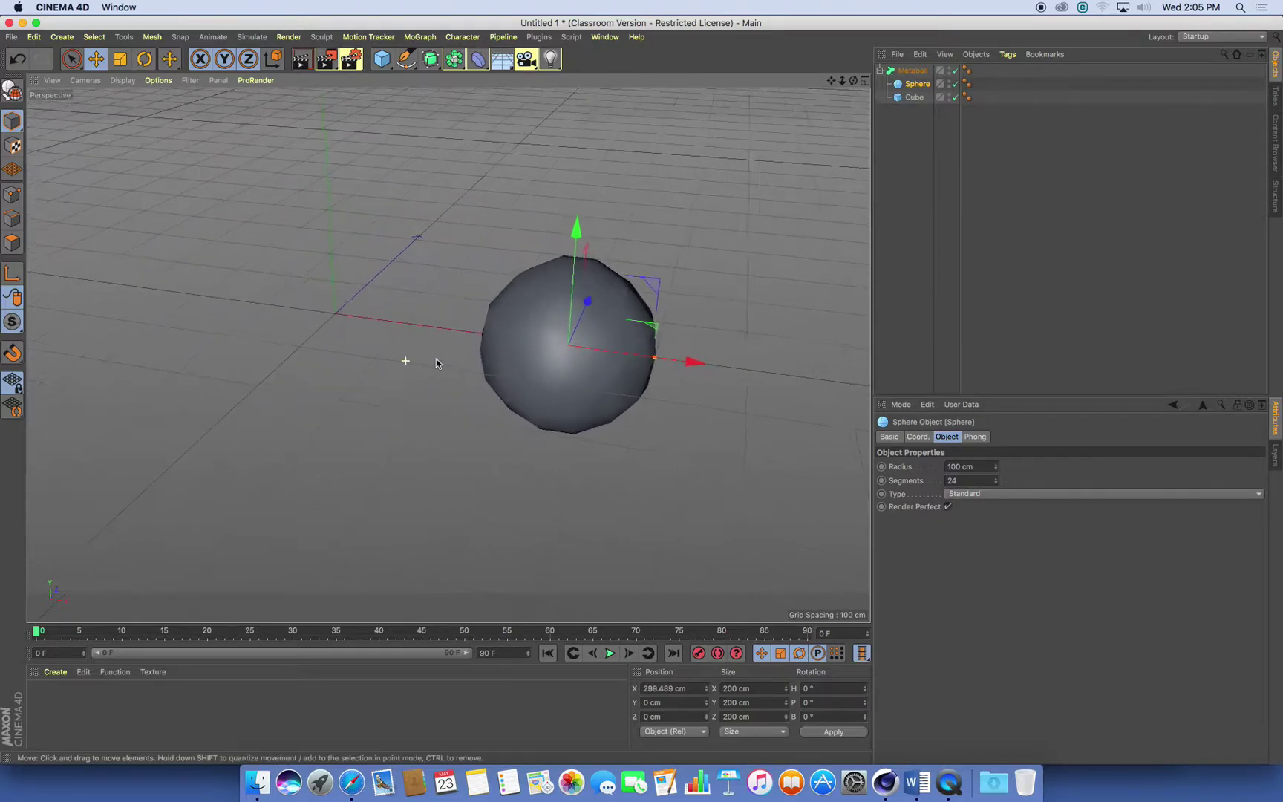
alt+drag(436, 358, 450, 340)
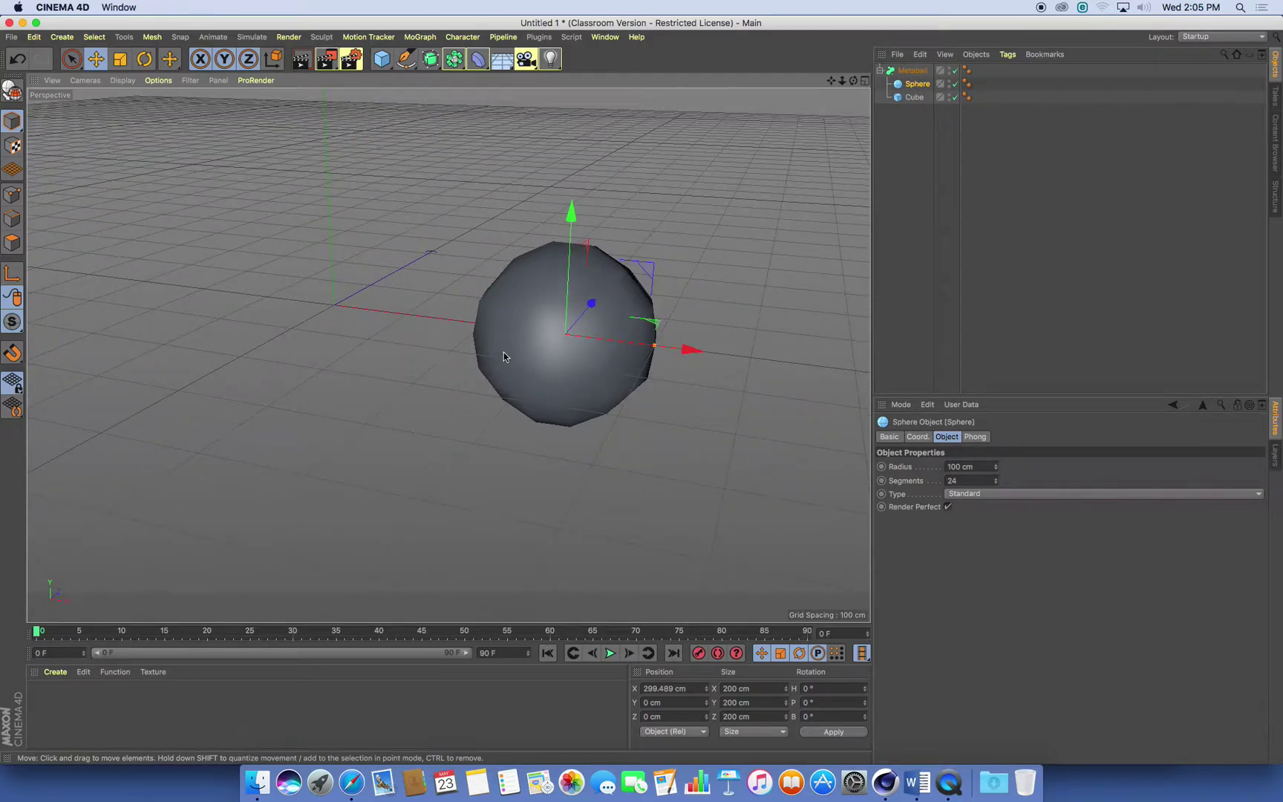
drag(652, 346, 662, 387)
- Disable the Metaball and switch the viewport to Gouraud Shading (Lines)
click(955, 71)
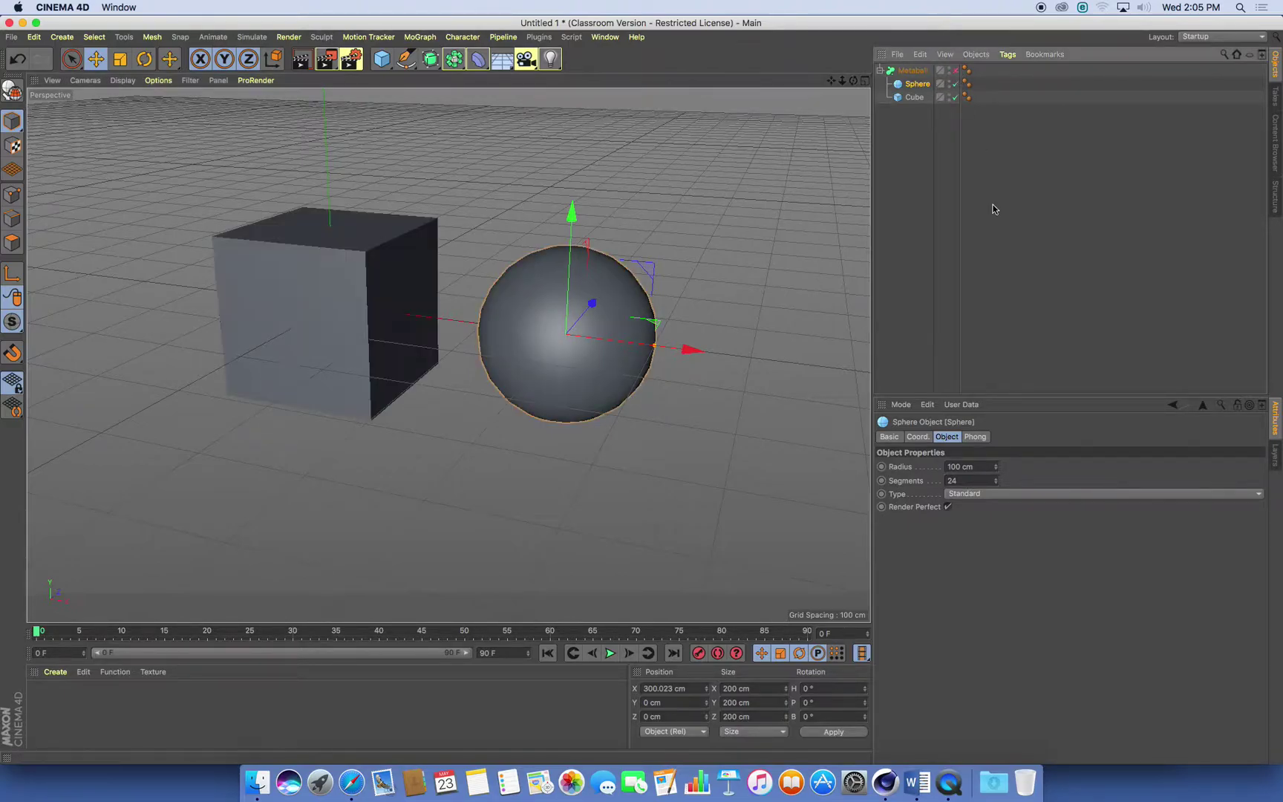
click(123, 80)
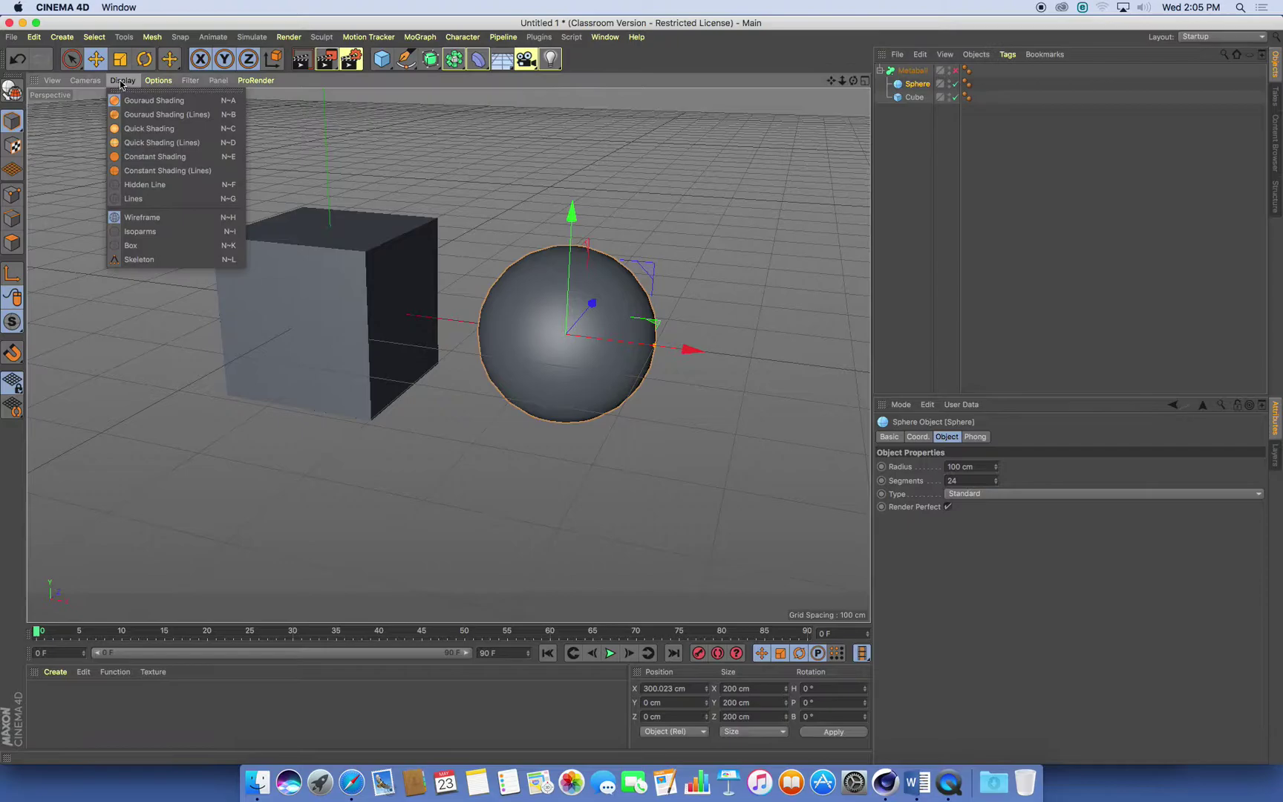
click(194, 115)
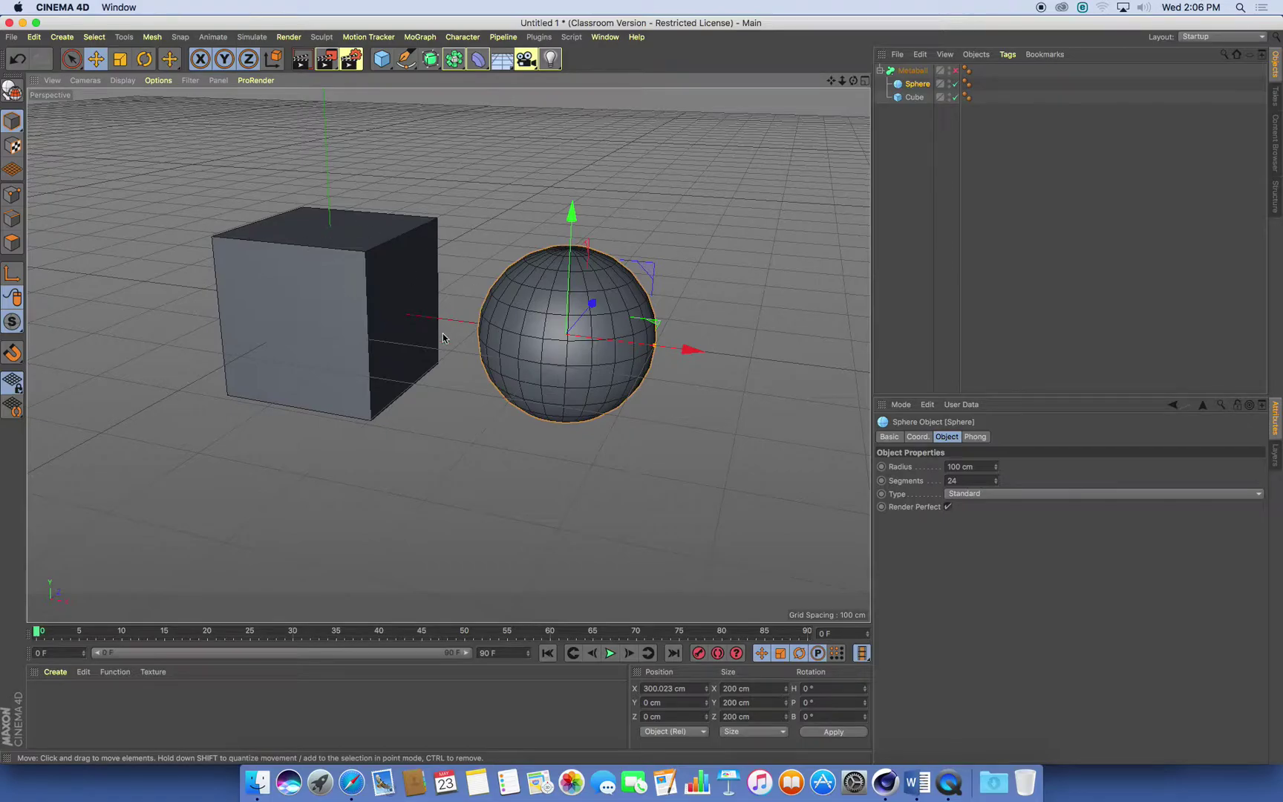
alt+drag(484, 351, 594, 331)
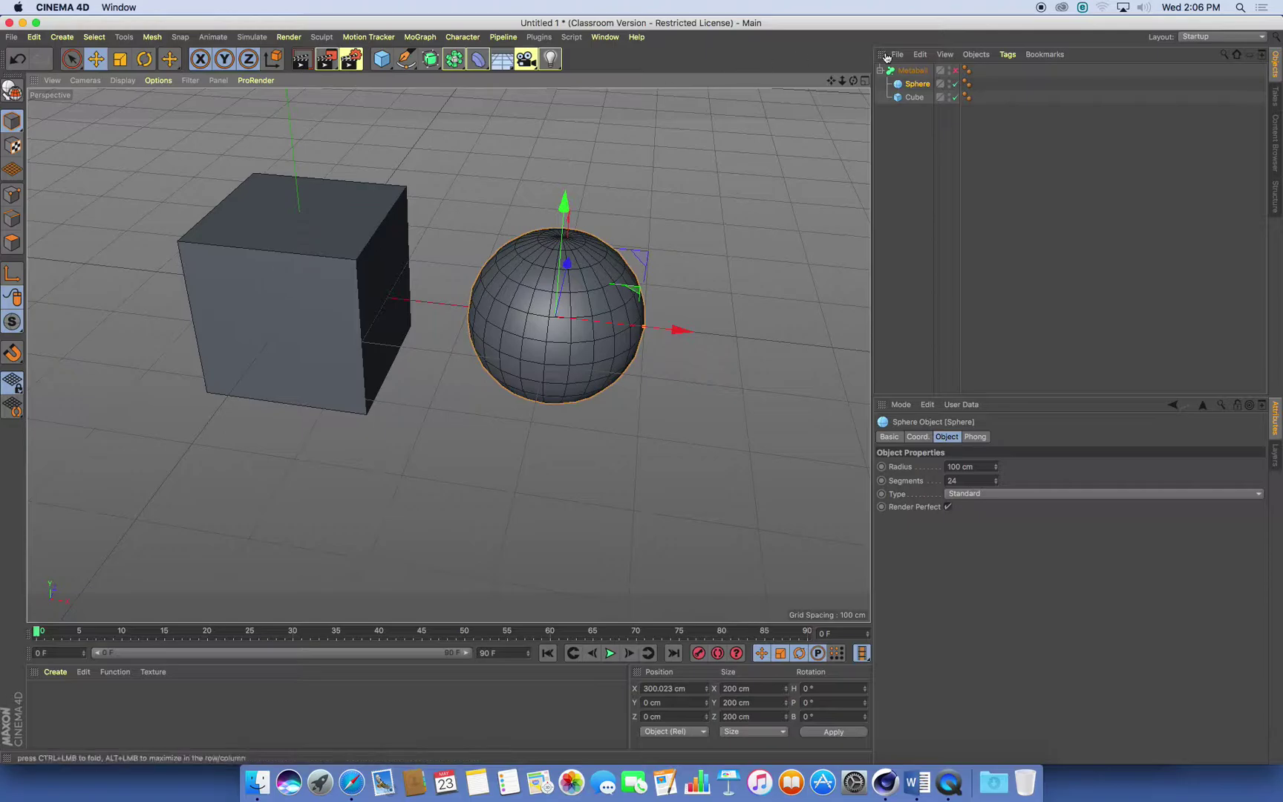
- Set the cube's Segments X, Y and Z each to 4
click(269, 269)
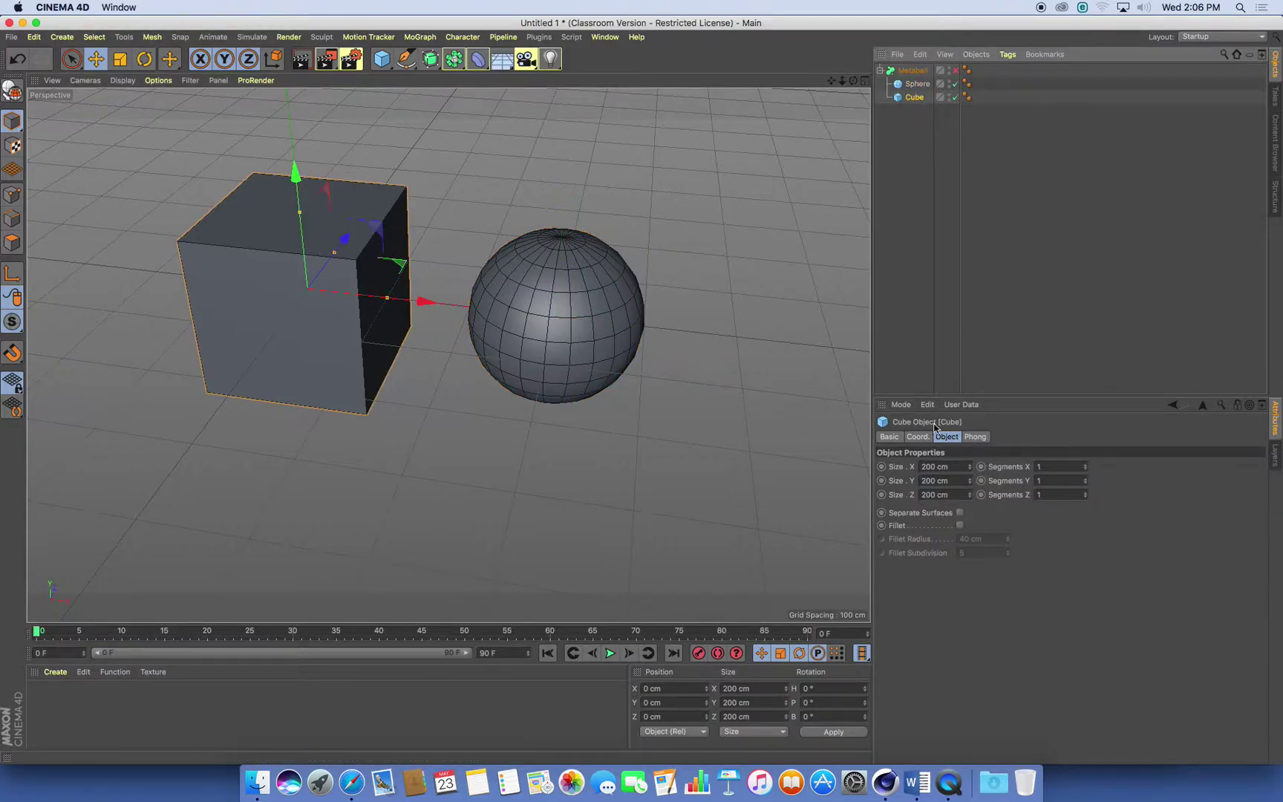
click(1086, 465)
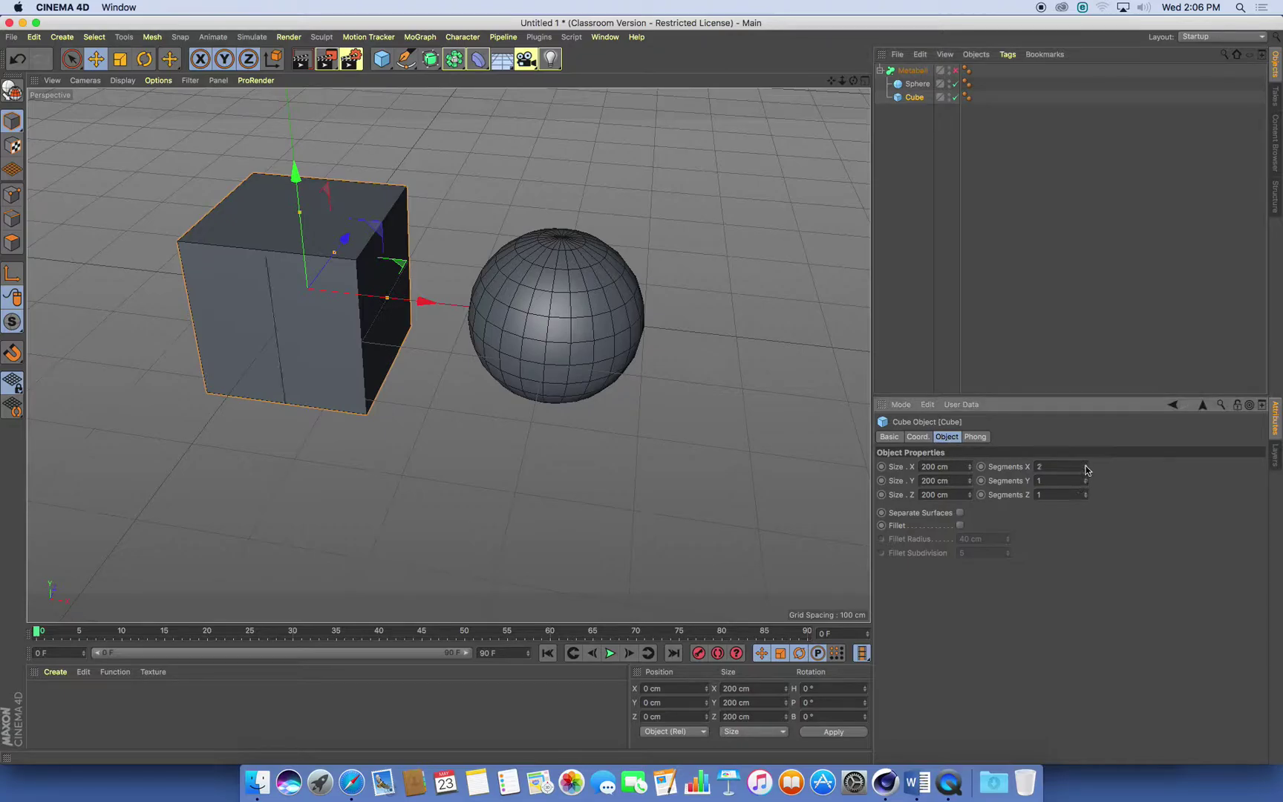
click(1086, 465)
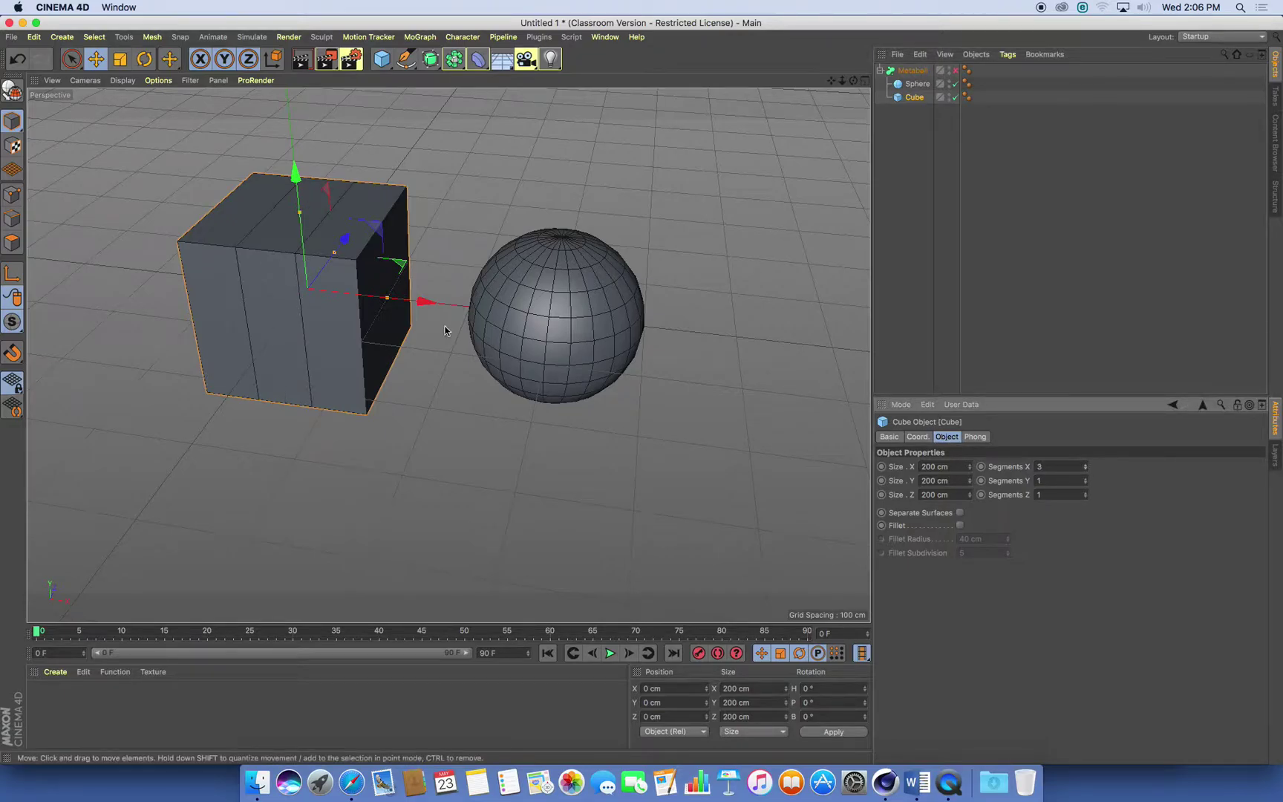
click(1085, 465)
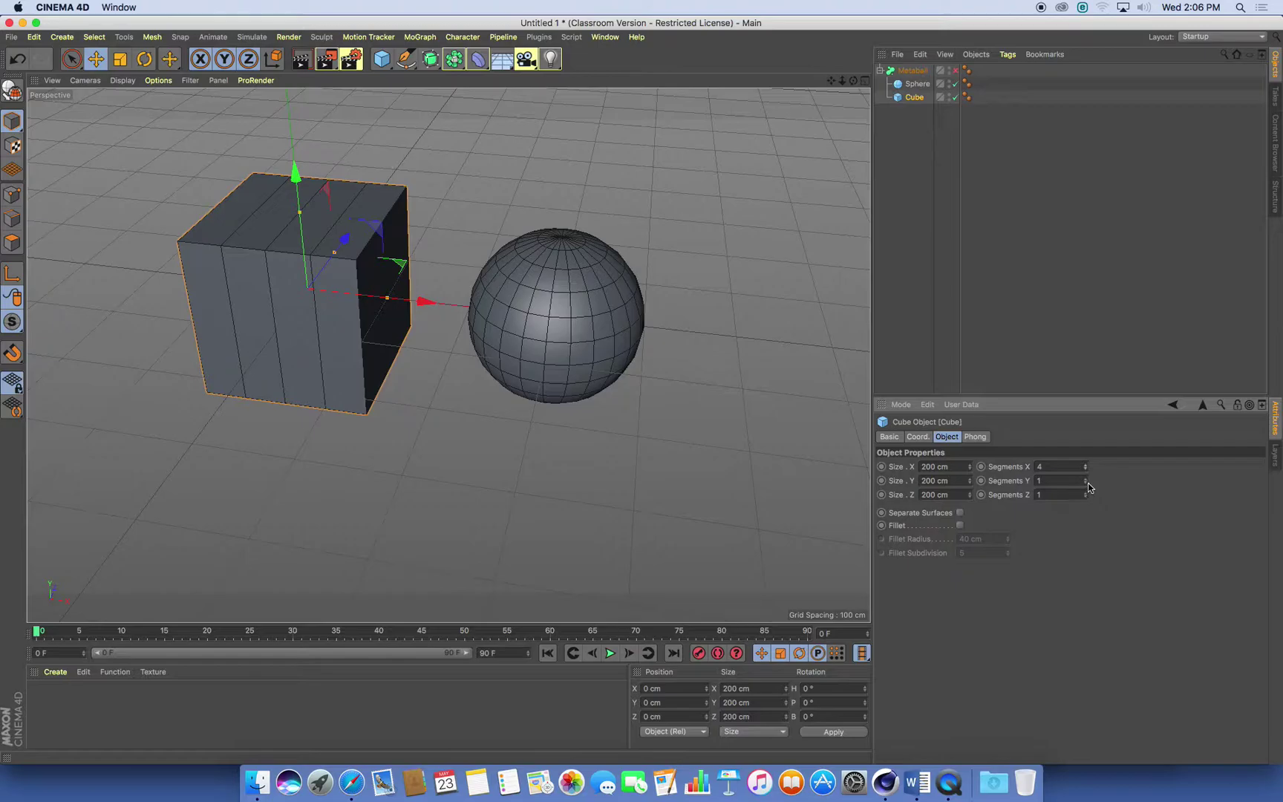
drag(1086, 484, 1087, 445)
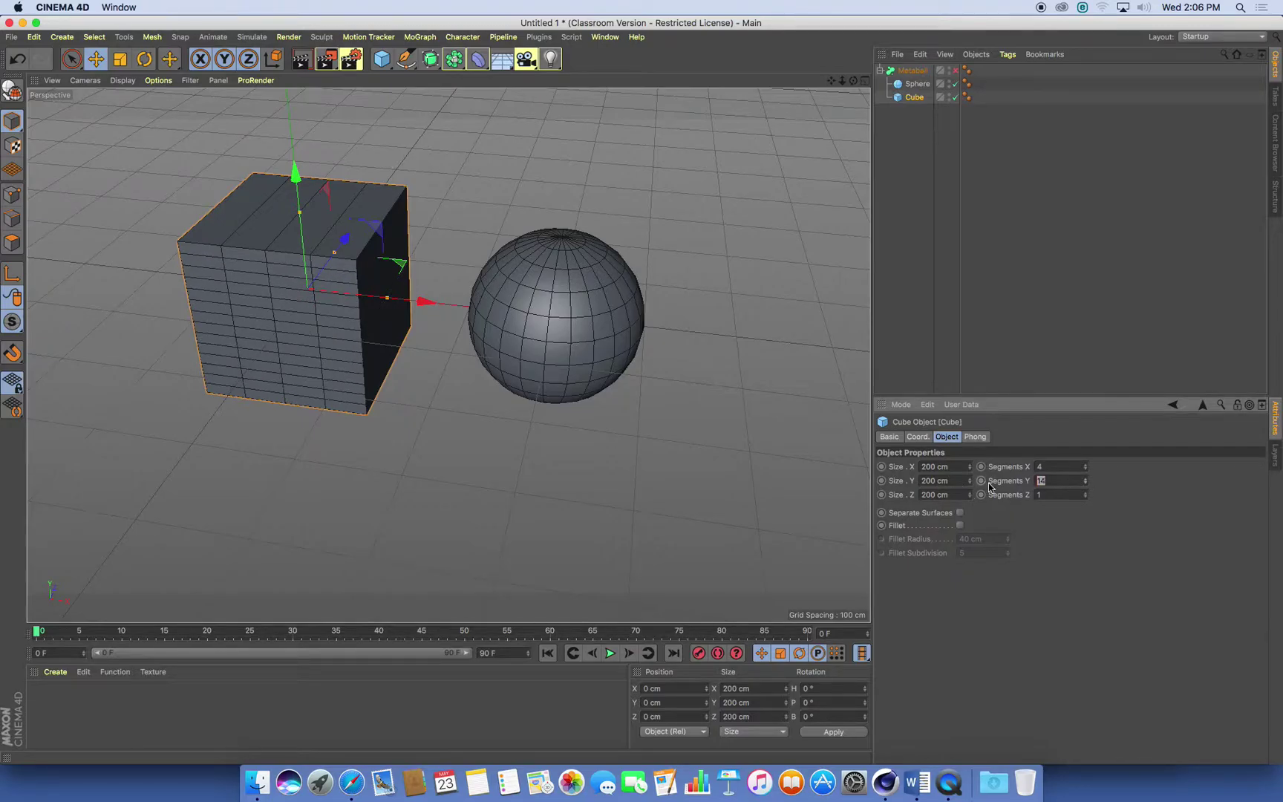
text(4)
double_click(1039, 495)
text(4)
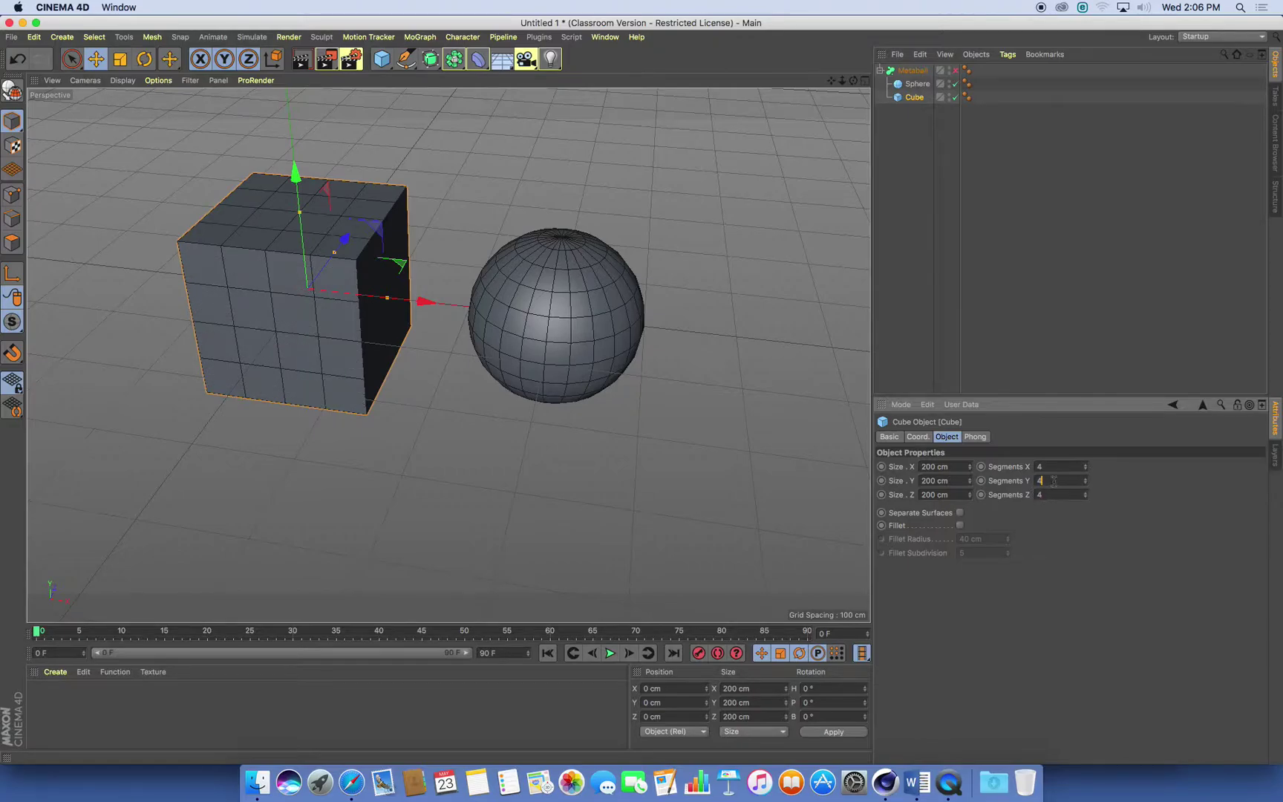
key(Return)
alt+drag(553, 344, 536, 312)
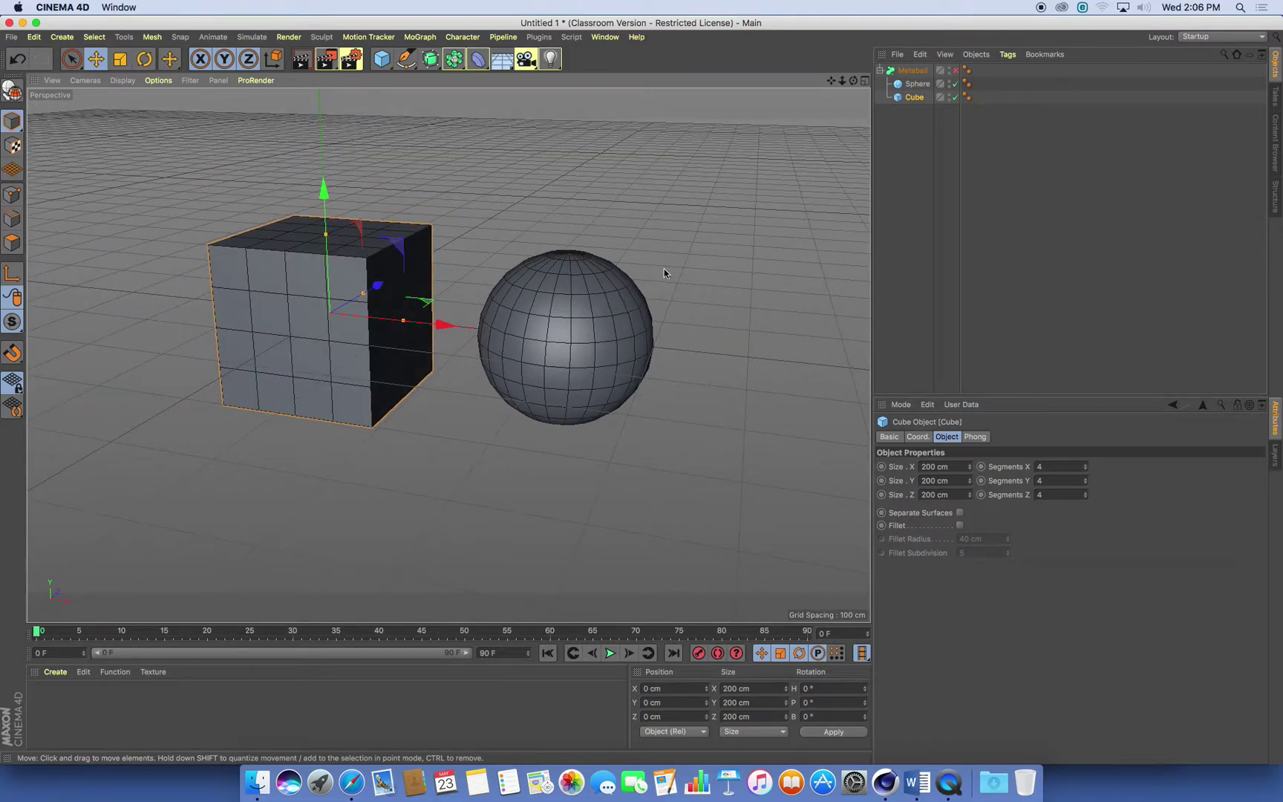
- Re-enable the Metaball and slide the cube along X to -86.396 cm to fuse with the sphere
click(956, 72)
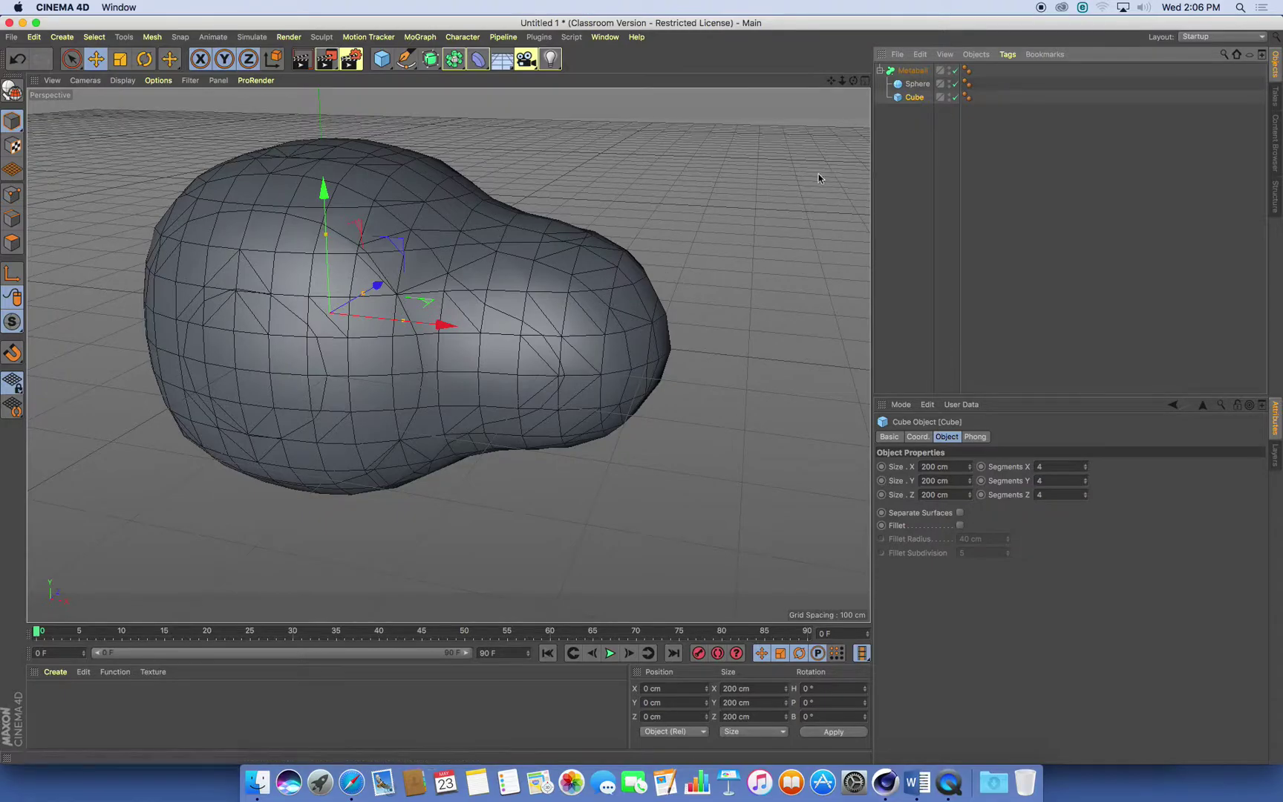
alt+drag(622, 280, 600, 294)
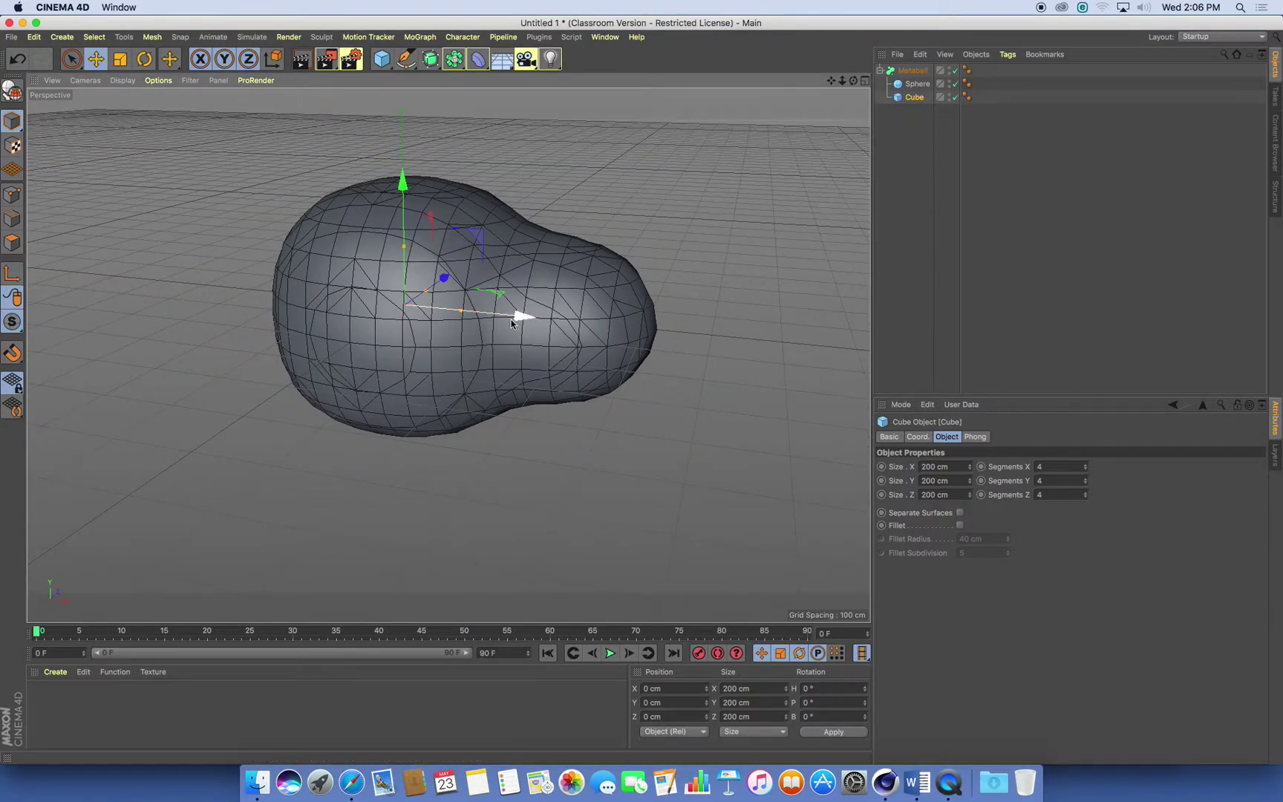
drag(525, 315, 448, 336)
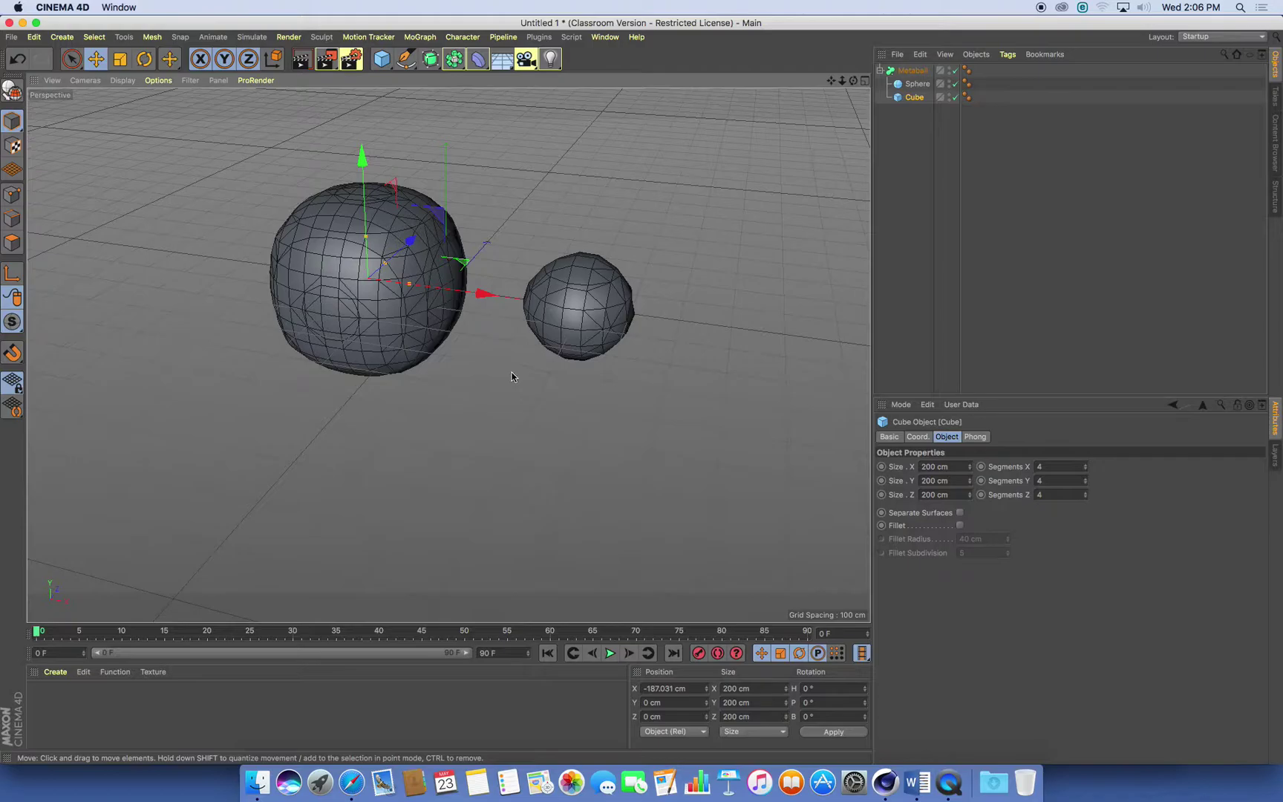
alt+drag(510, 376, 484, 361)
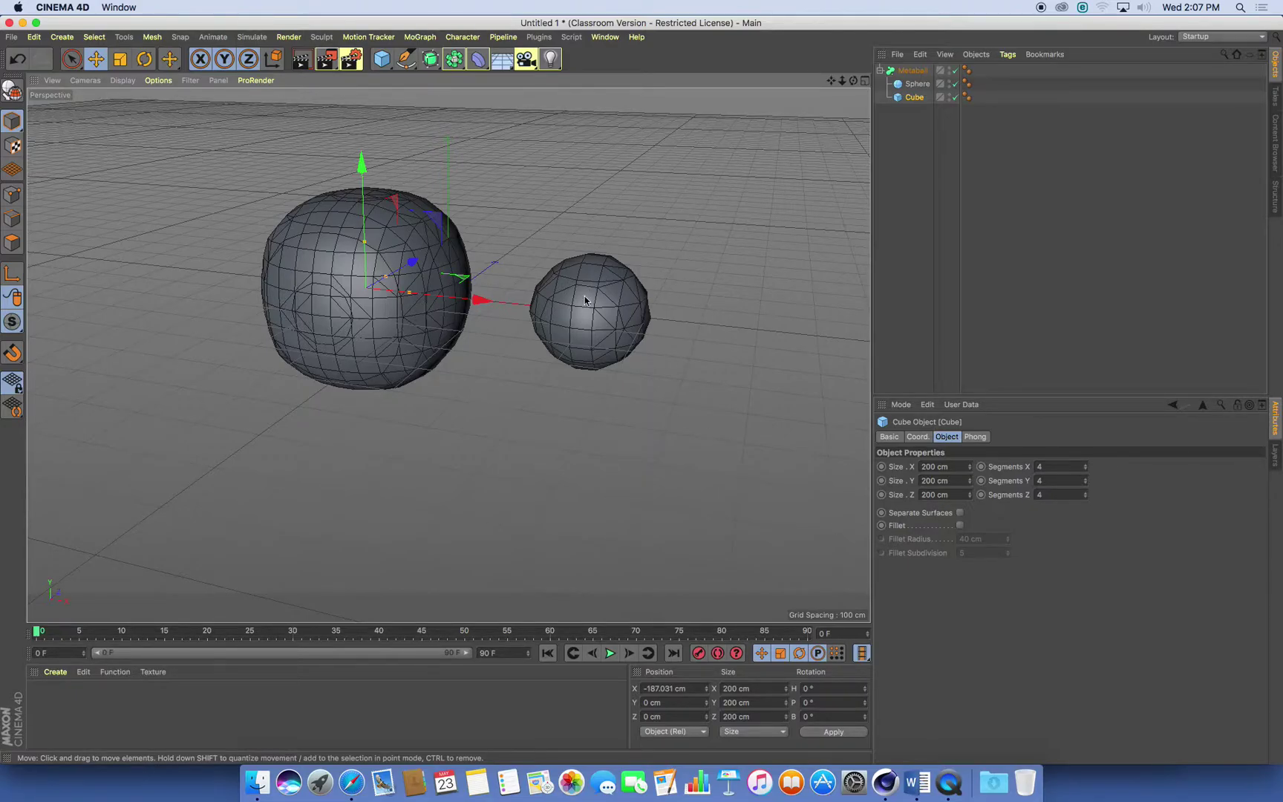
drag(468, 305, 513, 304)
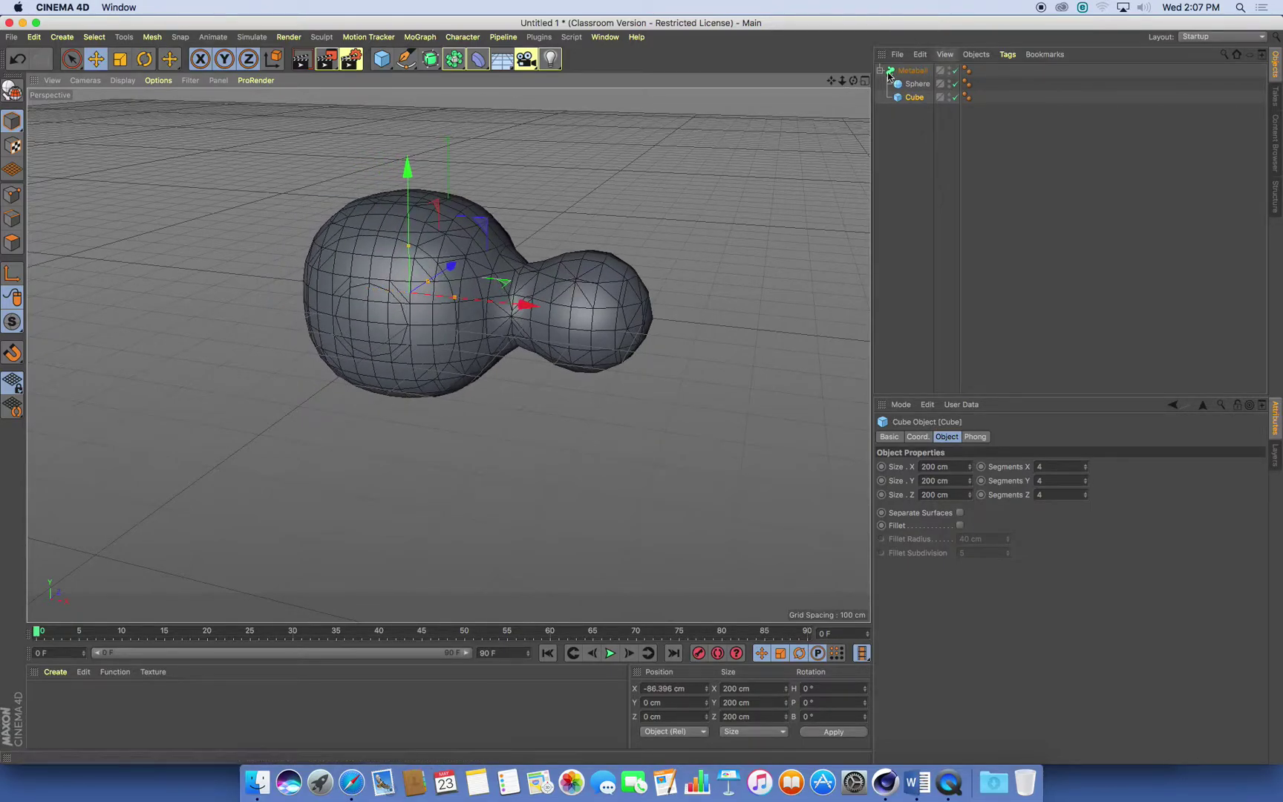
- Select the Metaball to show its 40 cm editor and 5 cm render subdivisions
click(919, 73)
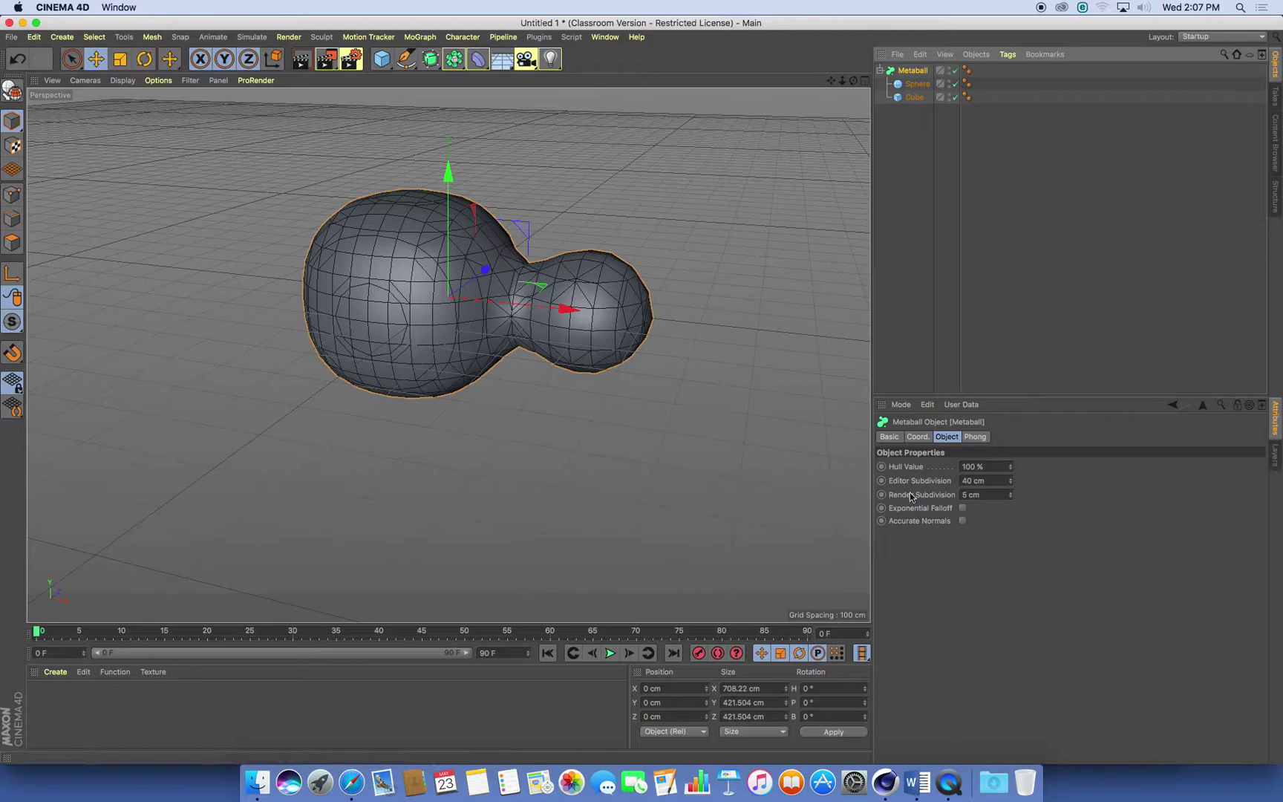
click(968, 481)
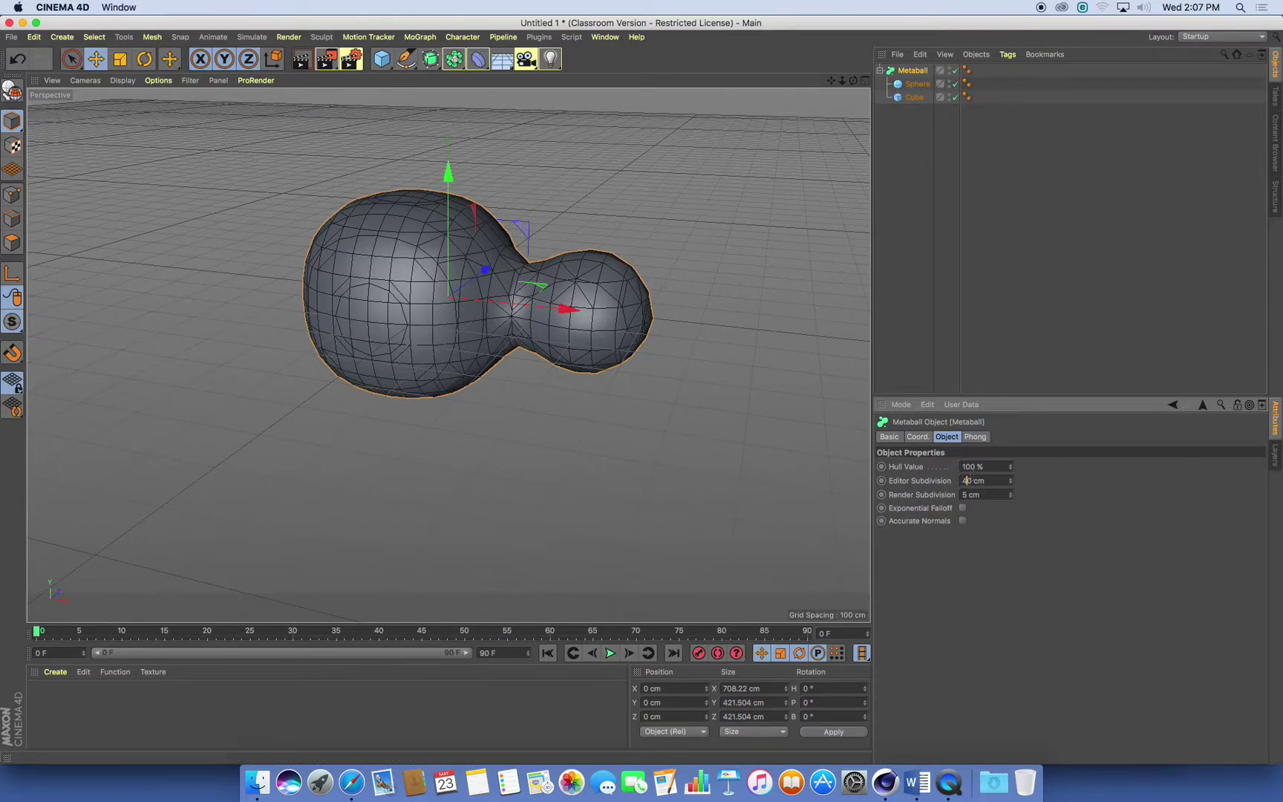
- Set the Metaball's Editor Subdivision to 20 cm
double_click(984, 481)
text(20)
key(Return)
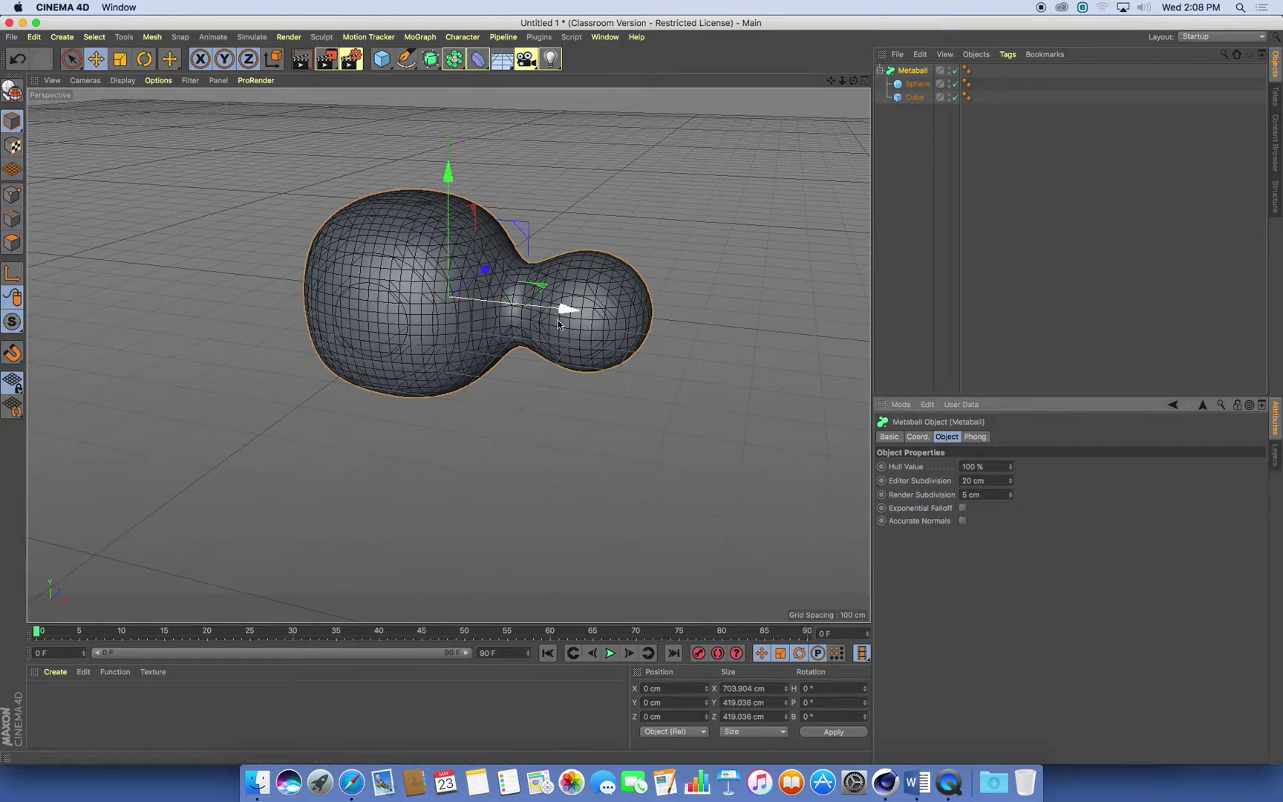
- Slide the cube left, then render the blob in the Picture Viewer
drag(525, 316, 499, 302)
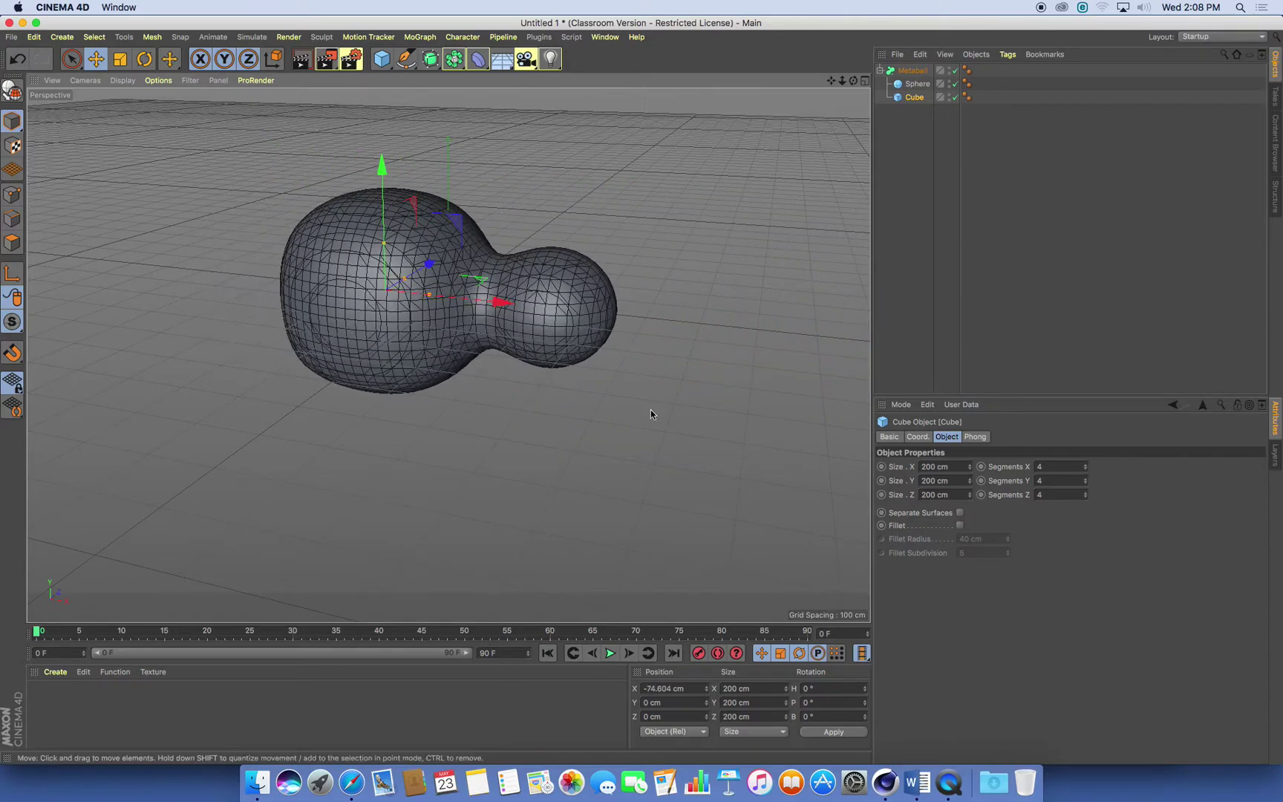
click(915, 70)
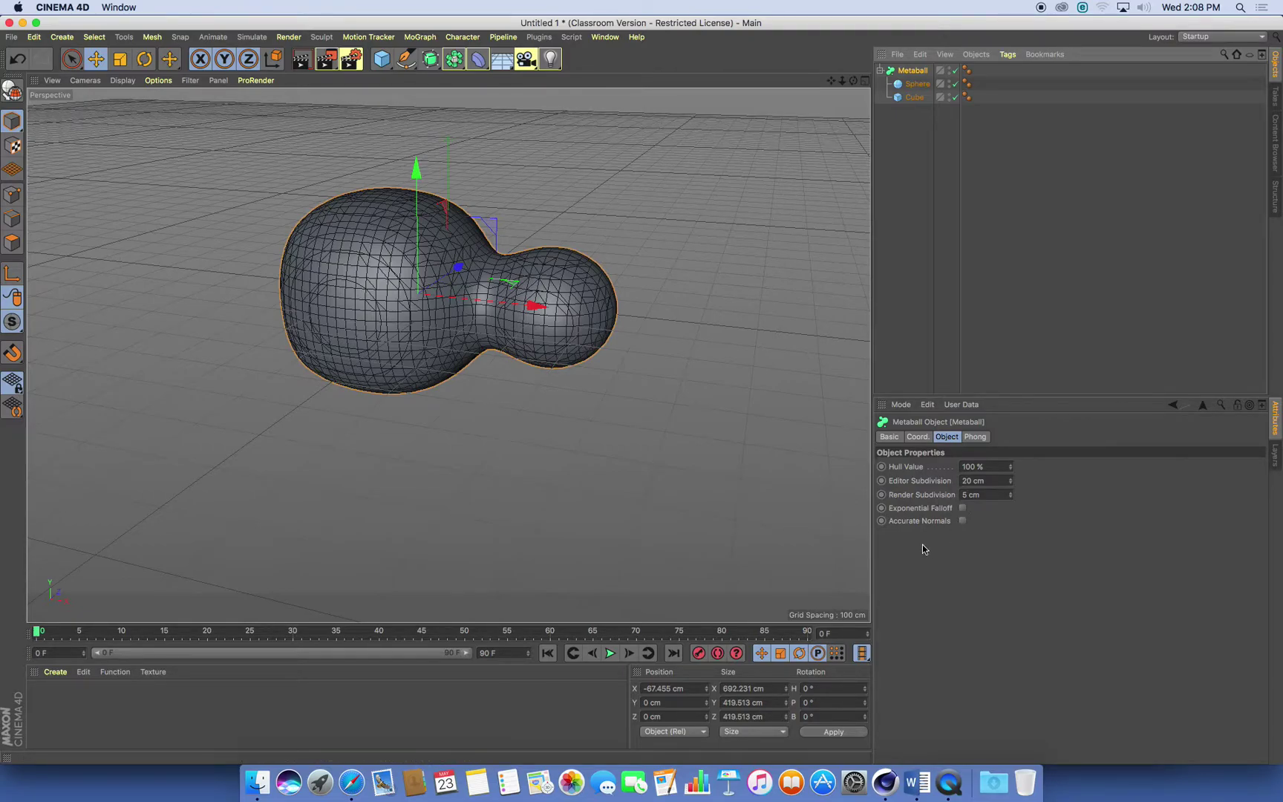
key(shift+r)
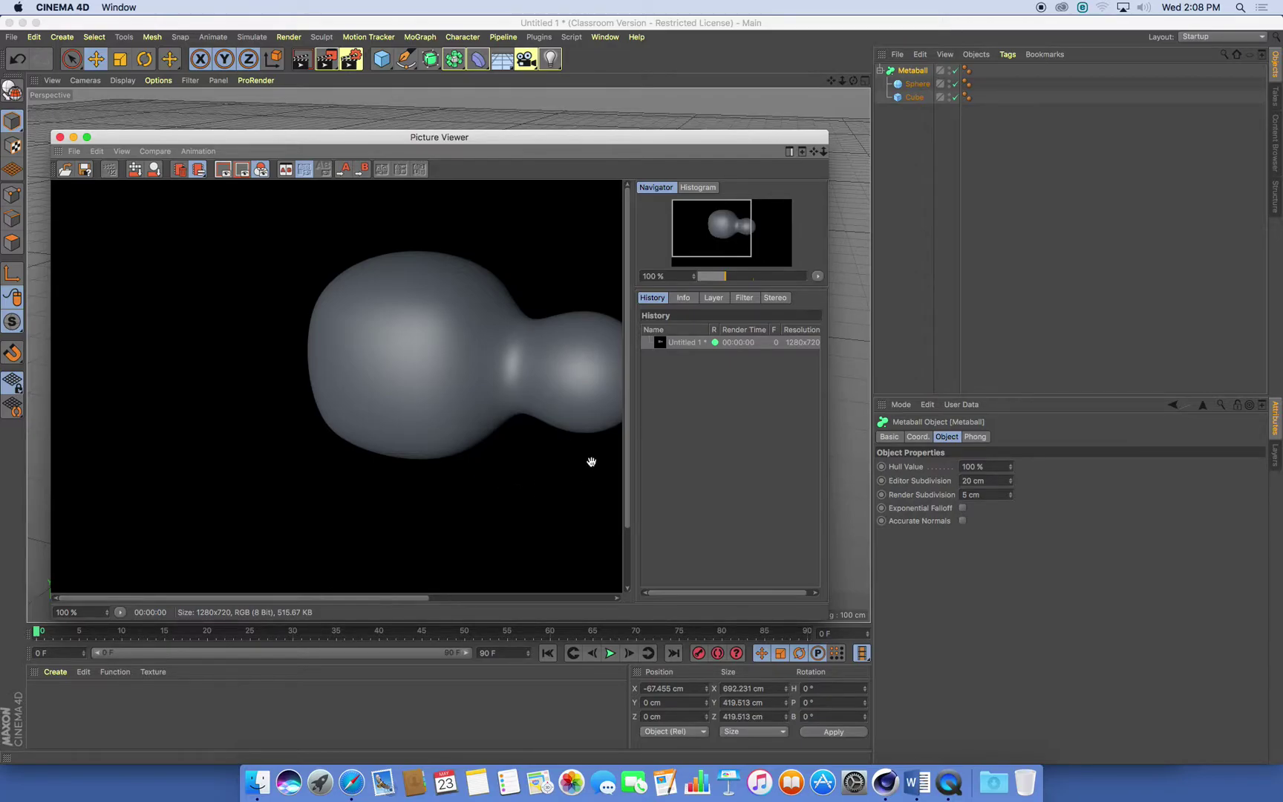
- Close the Picture Viewer to return to the blob in the viewport
click(60, 137)
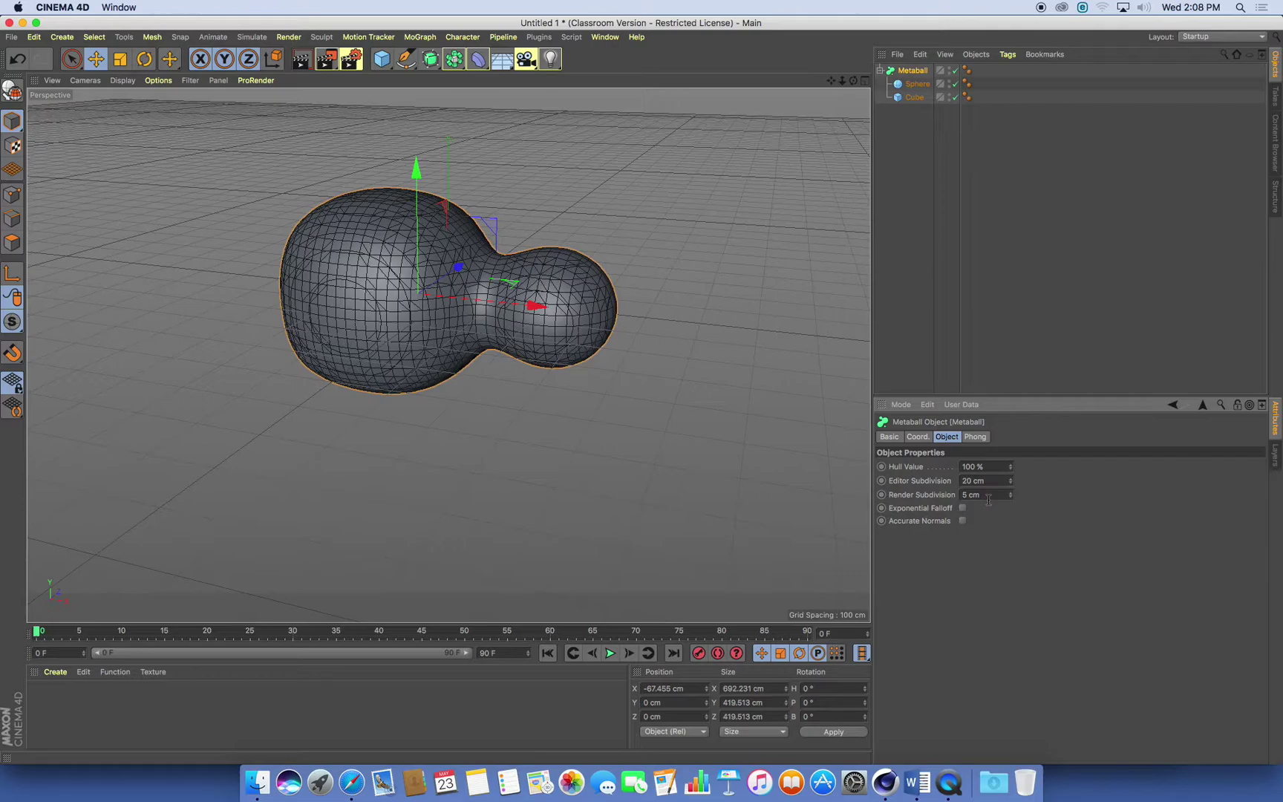
- Add a capsule, move it to Z -980.801 cm, and nest it inside the Metaball
alt+drag(594, 446, 484, 427)
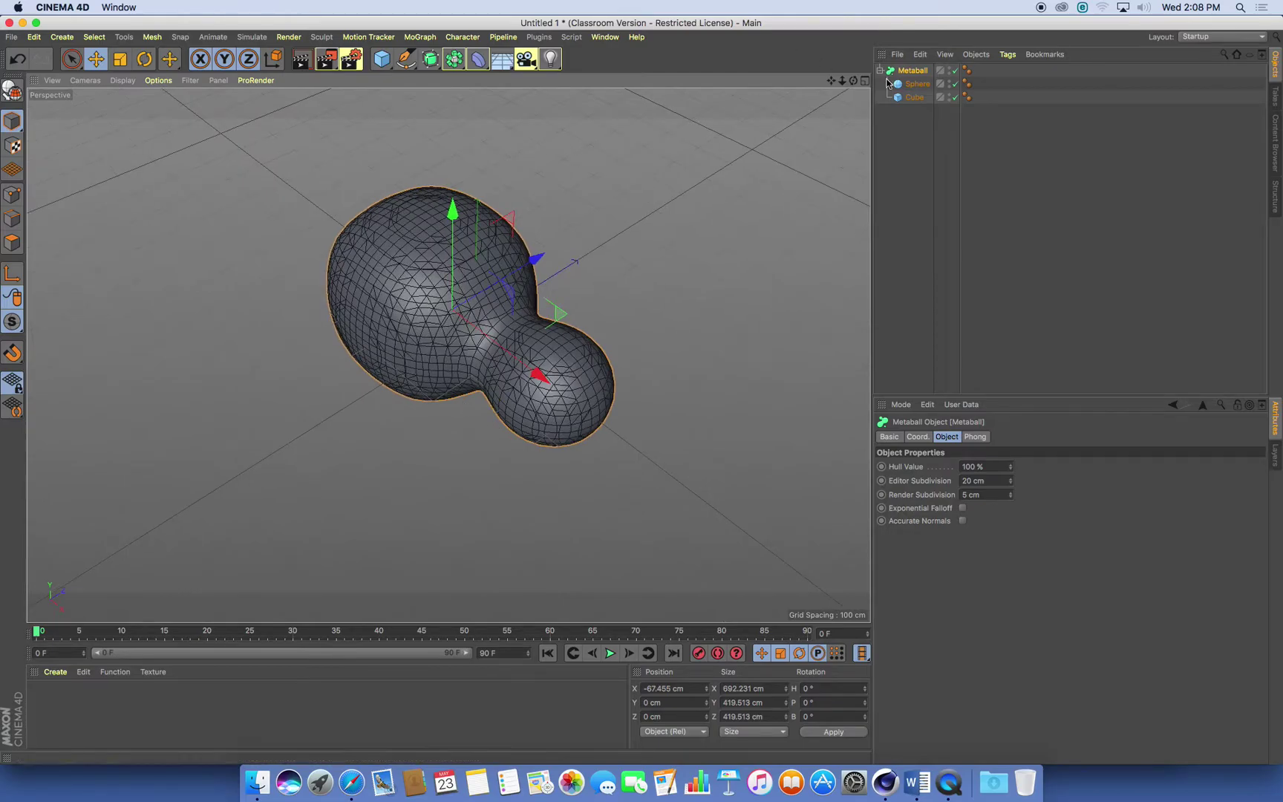
click(62, 37)
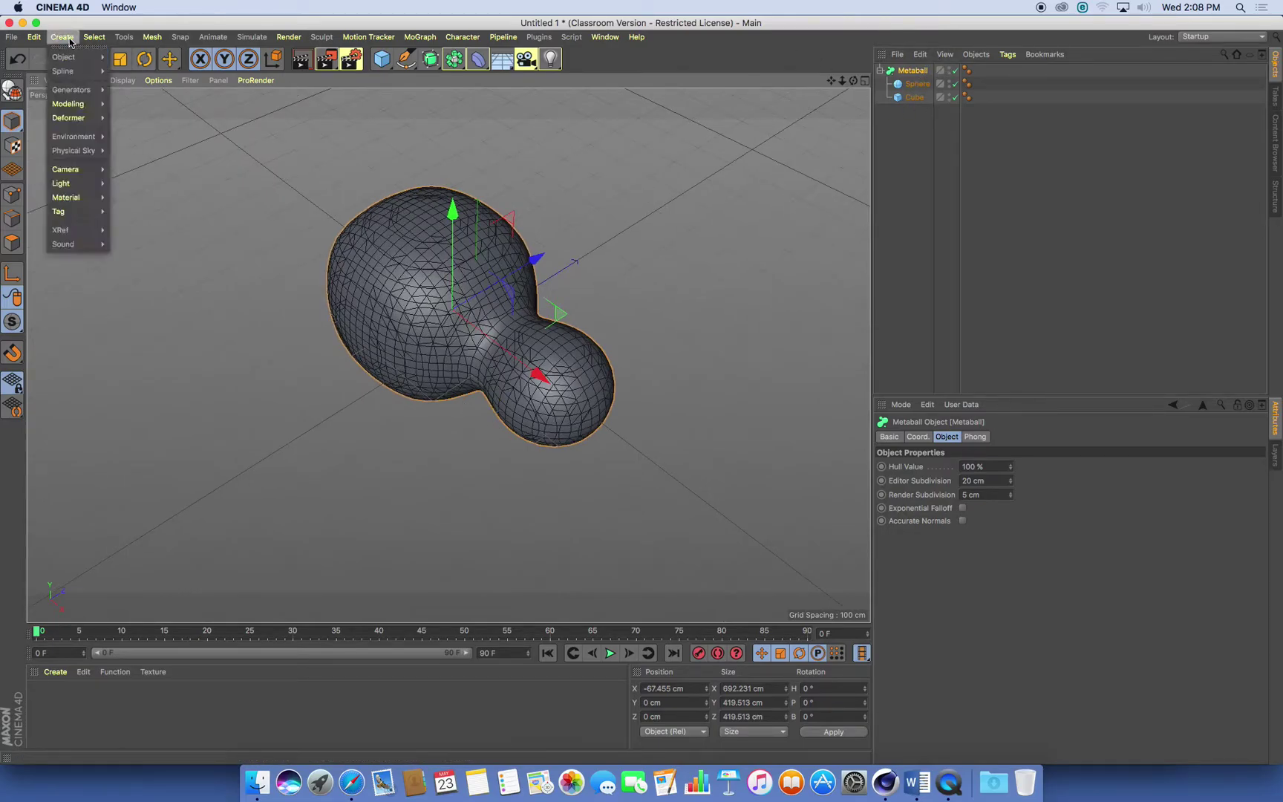
mouse_move(66, 56)
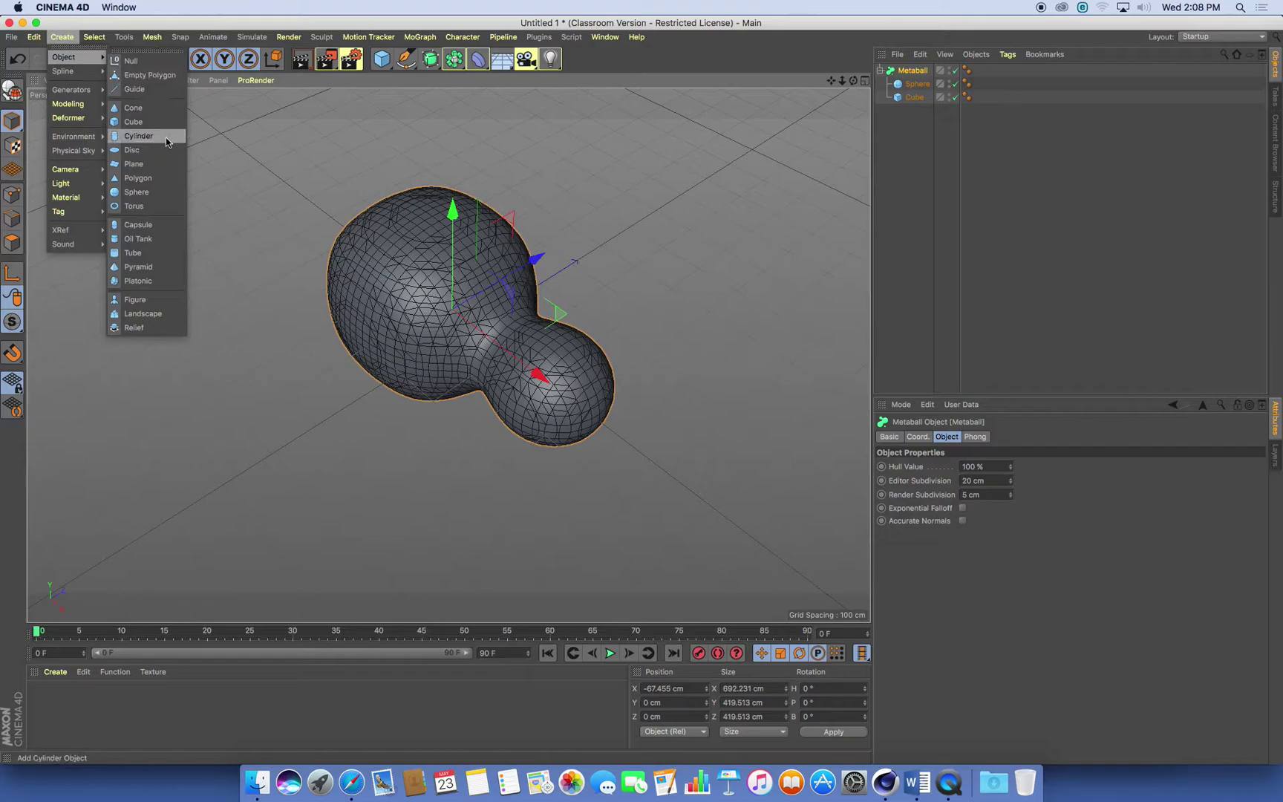
click(152, 225)
drag(546, 285, 678, 202)
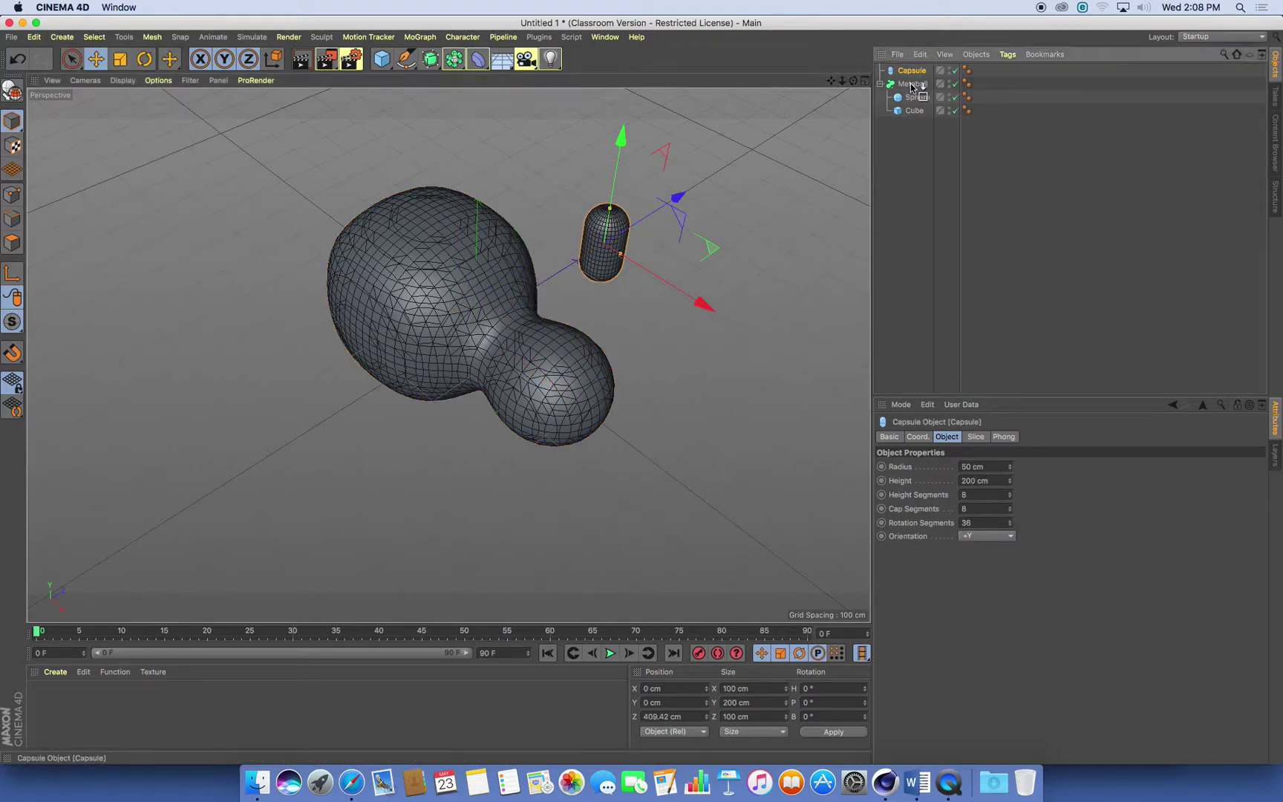
drag(912, 87, 912, 83)
drag(736, 246, 240, 432)
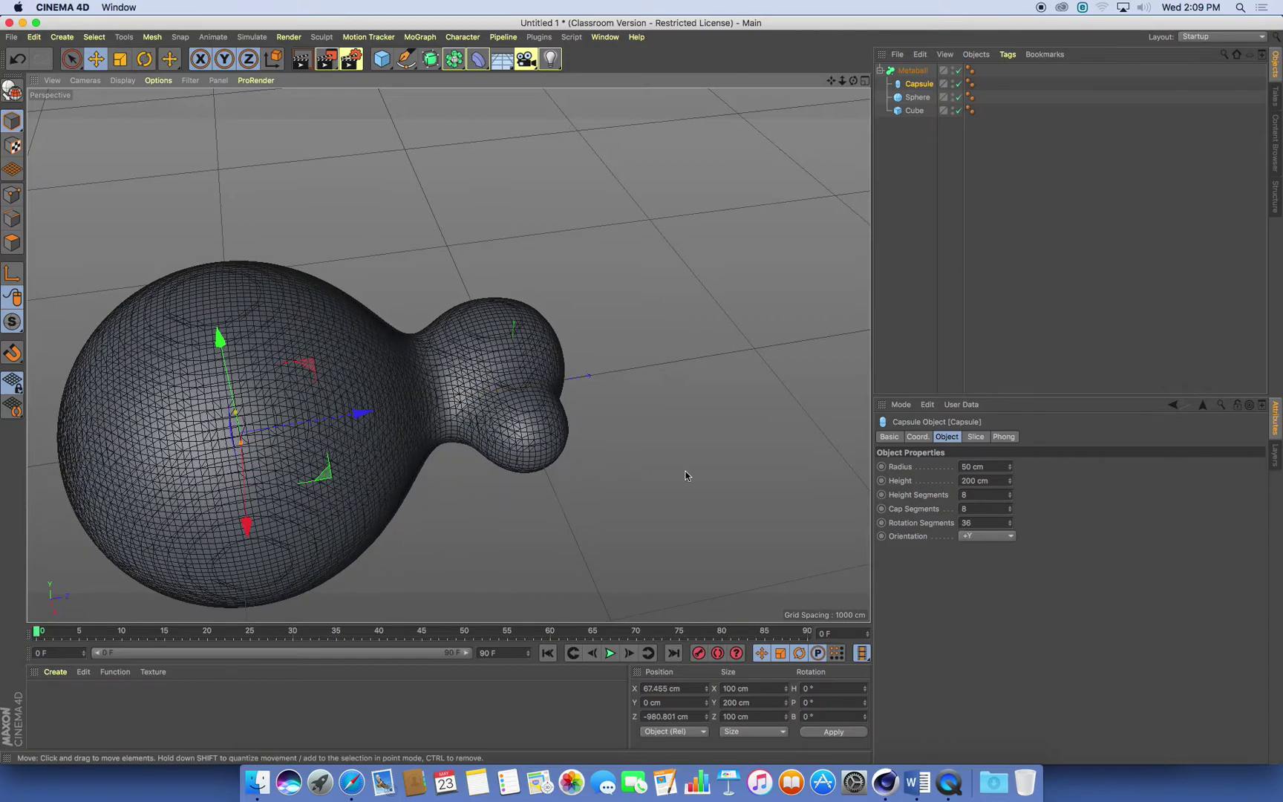
- Try capsule radii of 20 cm and then 5 cm
alt+drag(601, 447, 547, 439)
scroll(546, 440, up, 3)
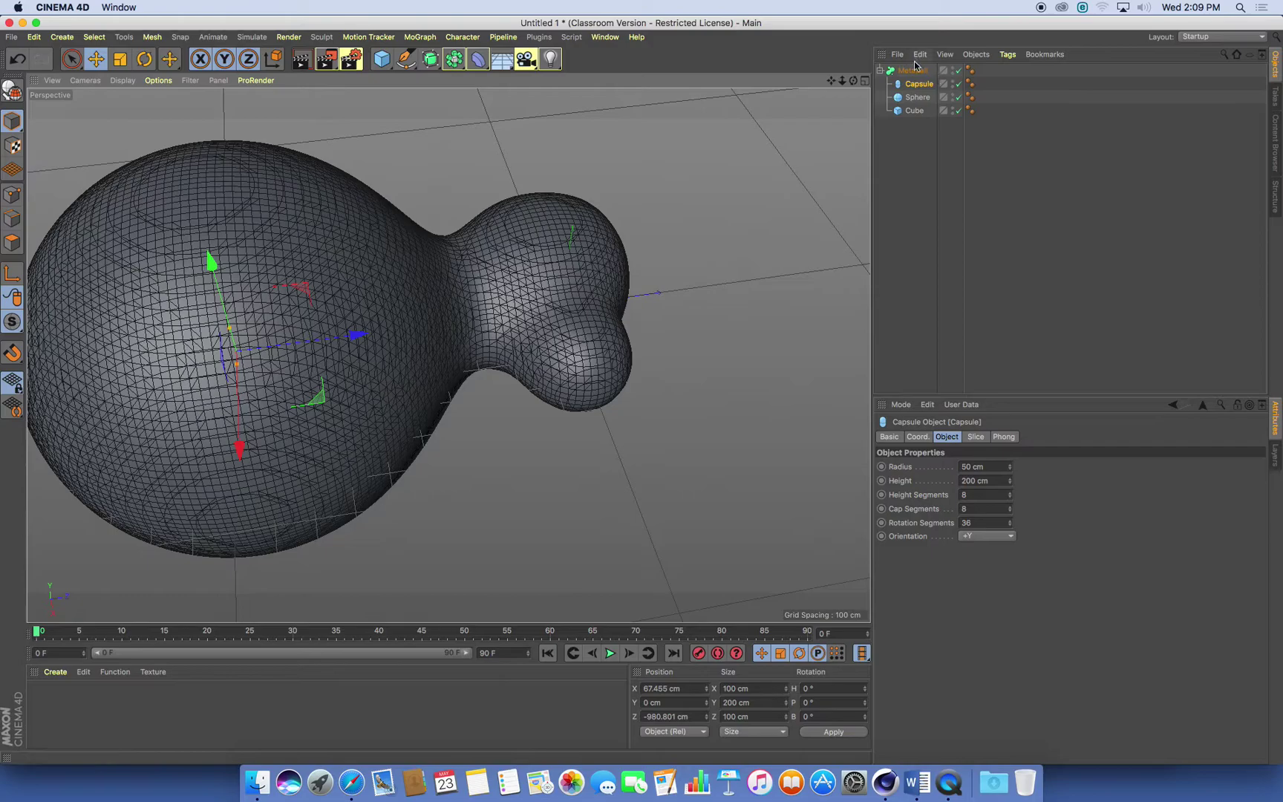
drag(1010, 469, 1010, 474)
double_click(1003, 466)
text(20)
key(Return)
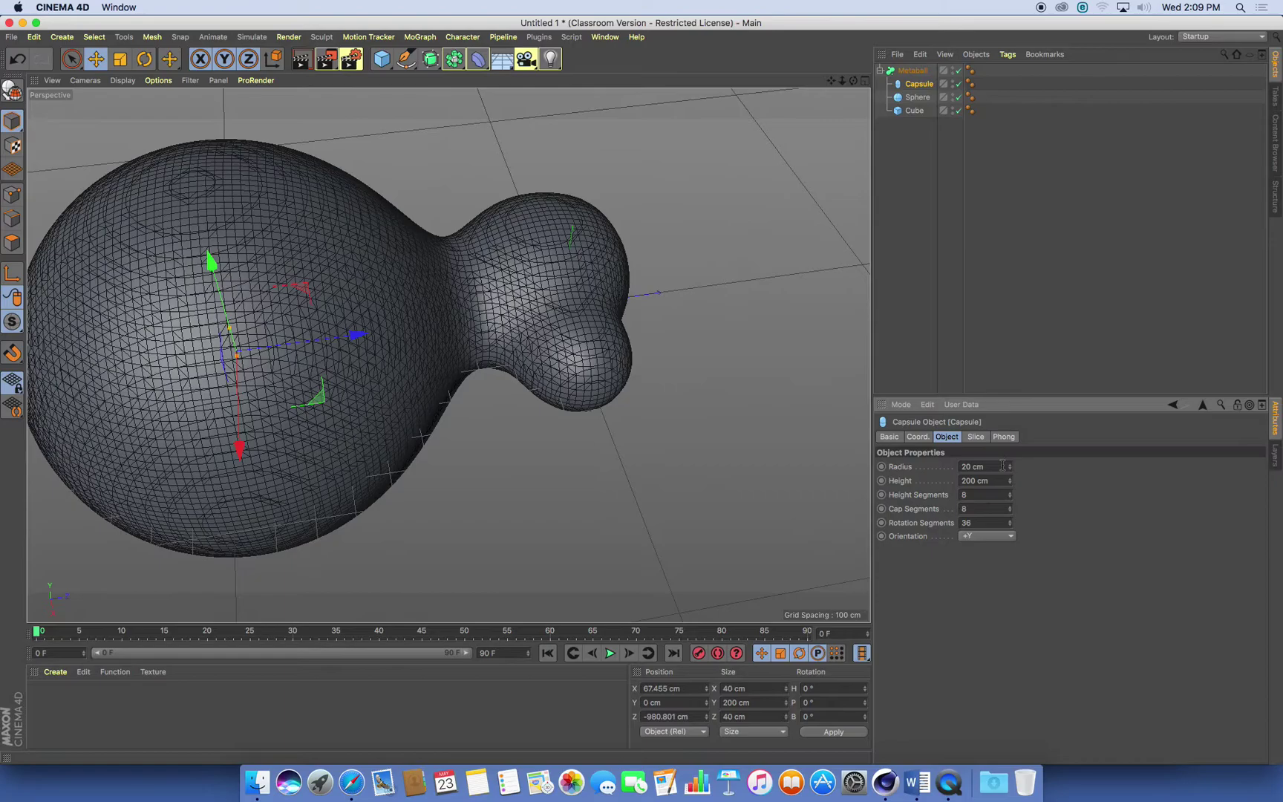
double_click(983, 467)
text(5)
key(Return)
- Set the capsule radius to 100 cm and move it along Z until it merges with the blob
alt+drag(446, 365, 381, 341)
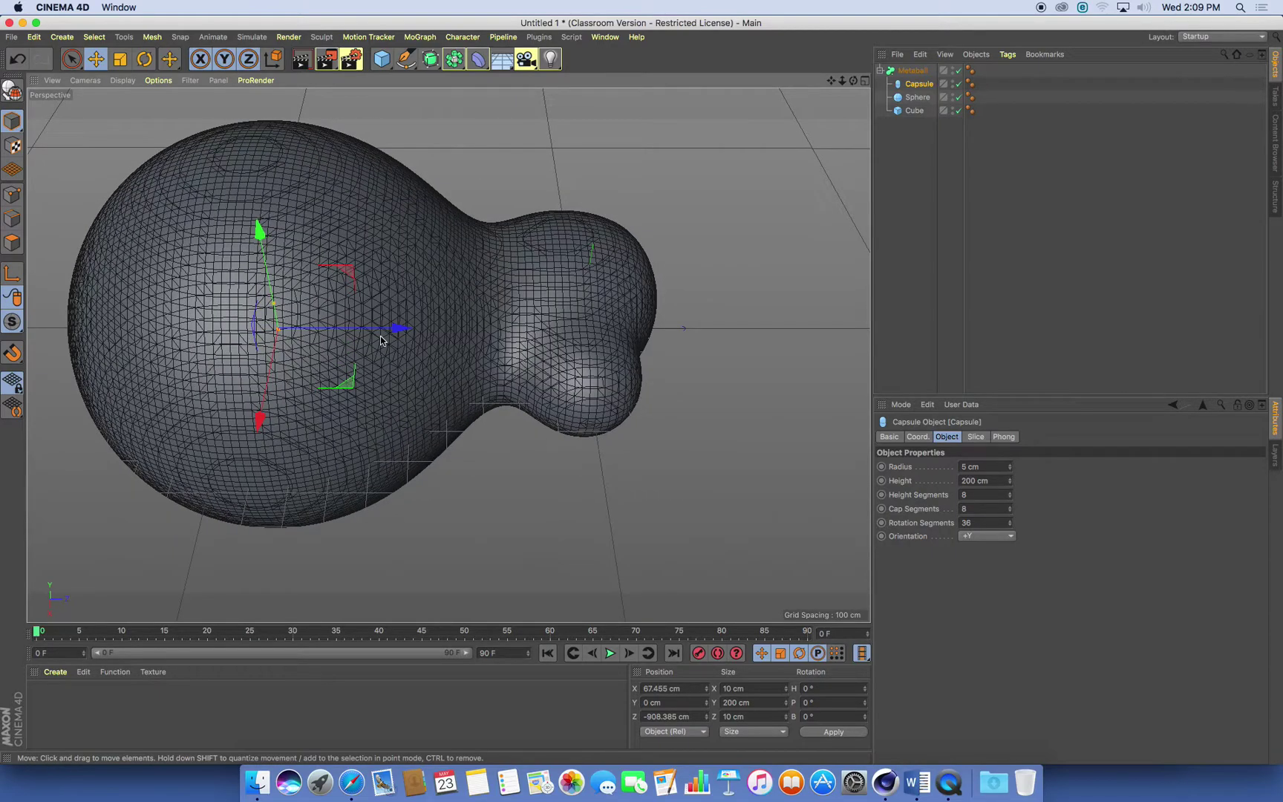
click(988, 469)
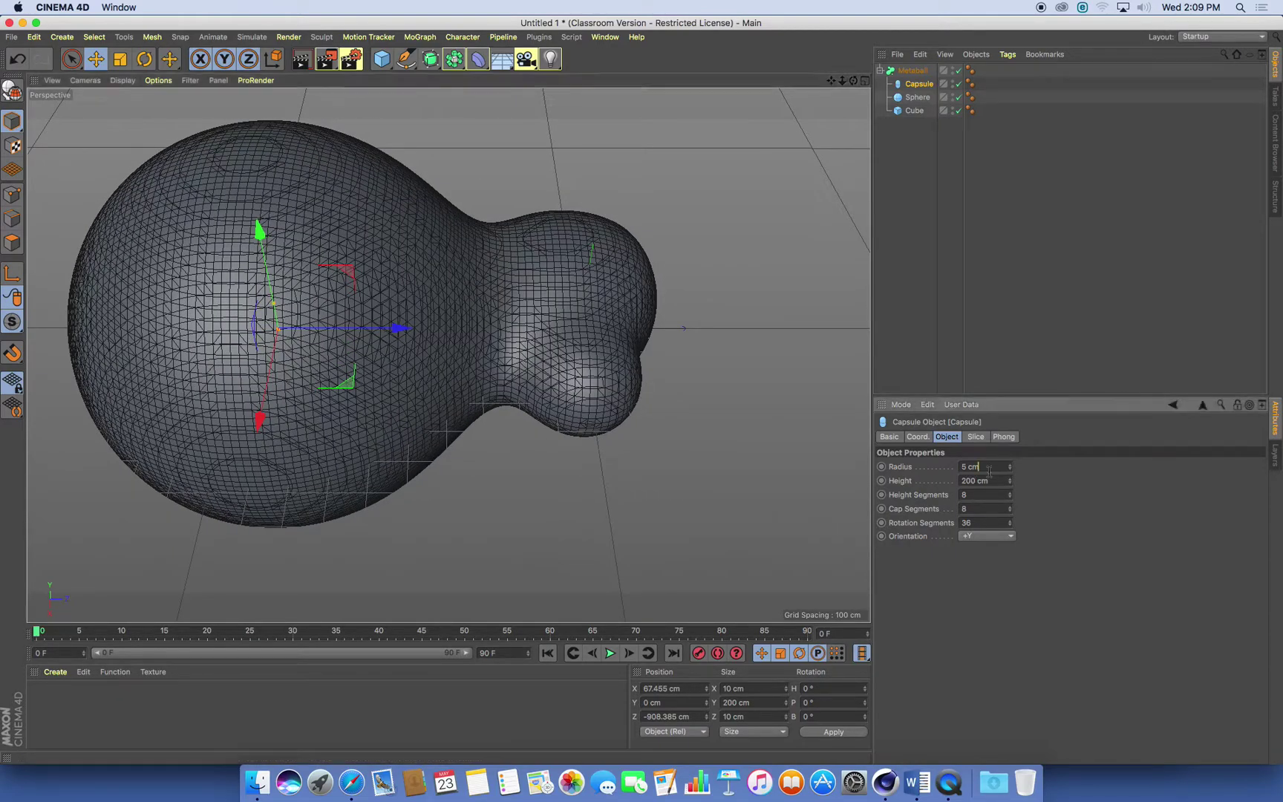
drag(982, 468, 950, 466)
text(100)
key(Return)
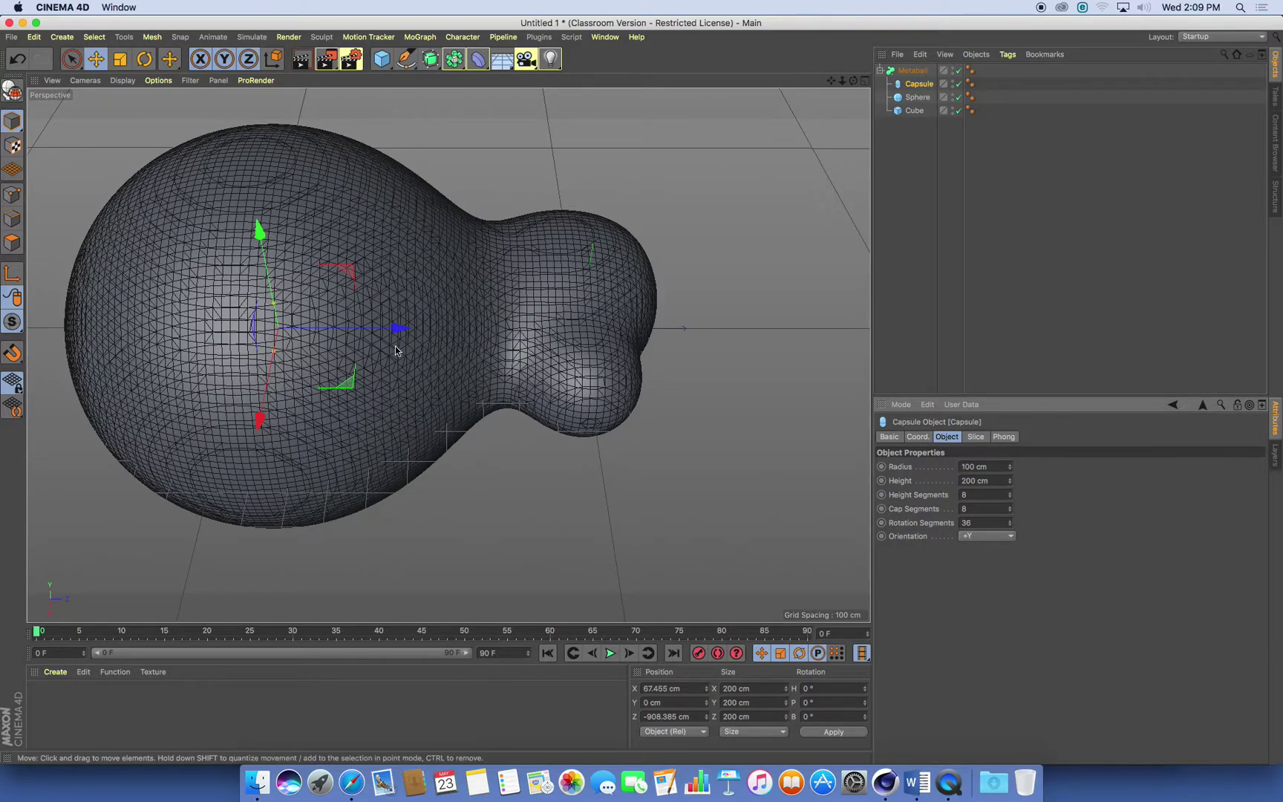
drag(399, 329, 338, 334)
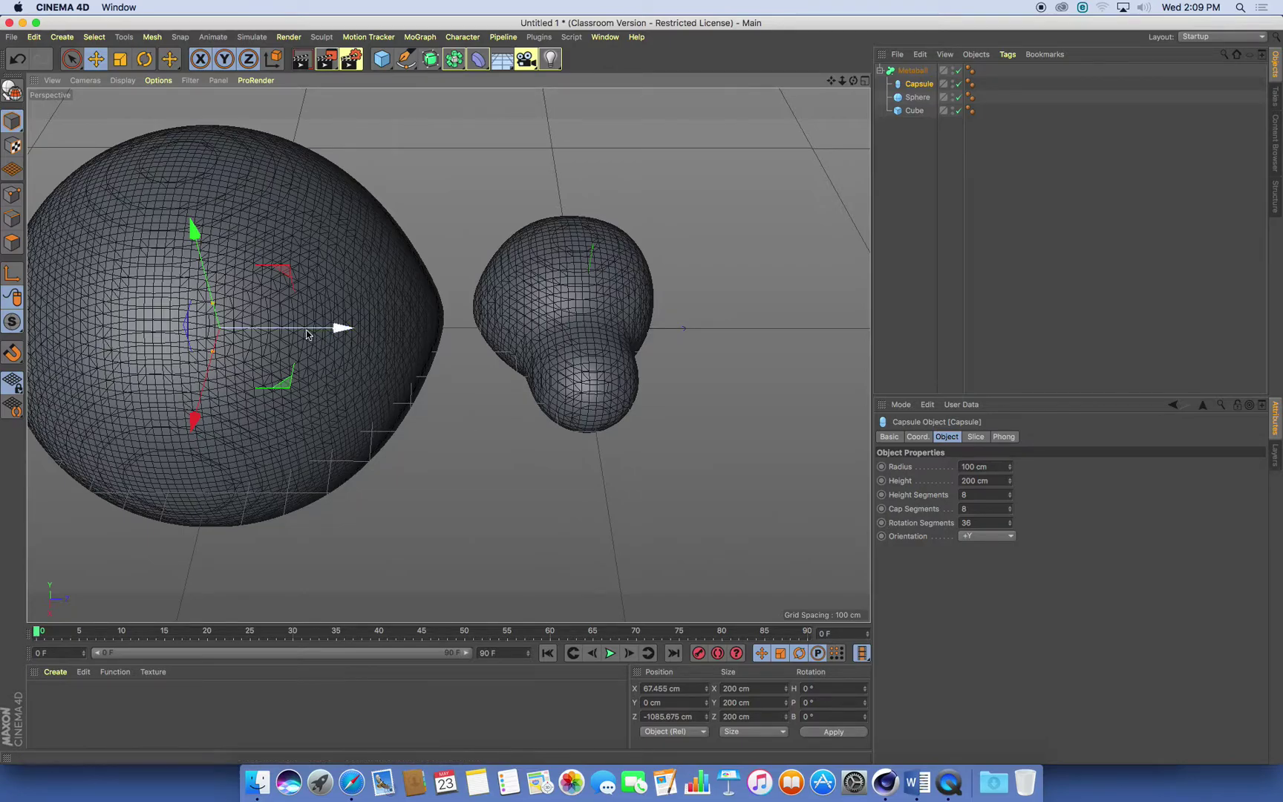
drag(313, 334, 370, 349)
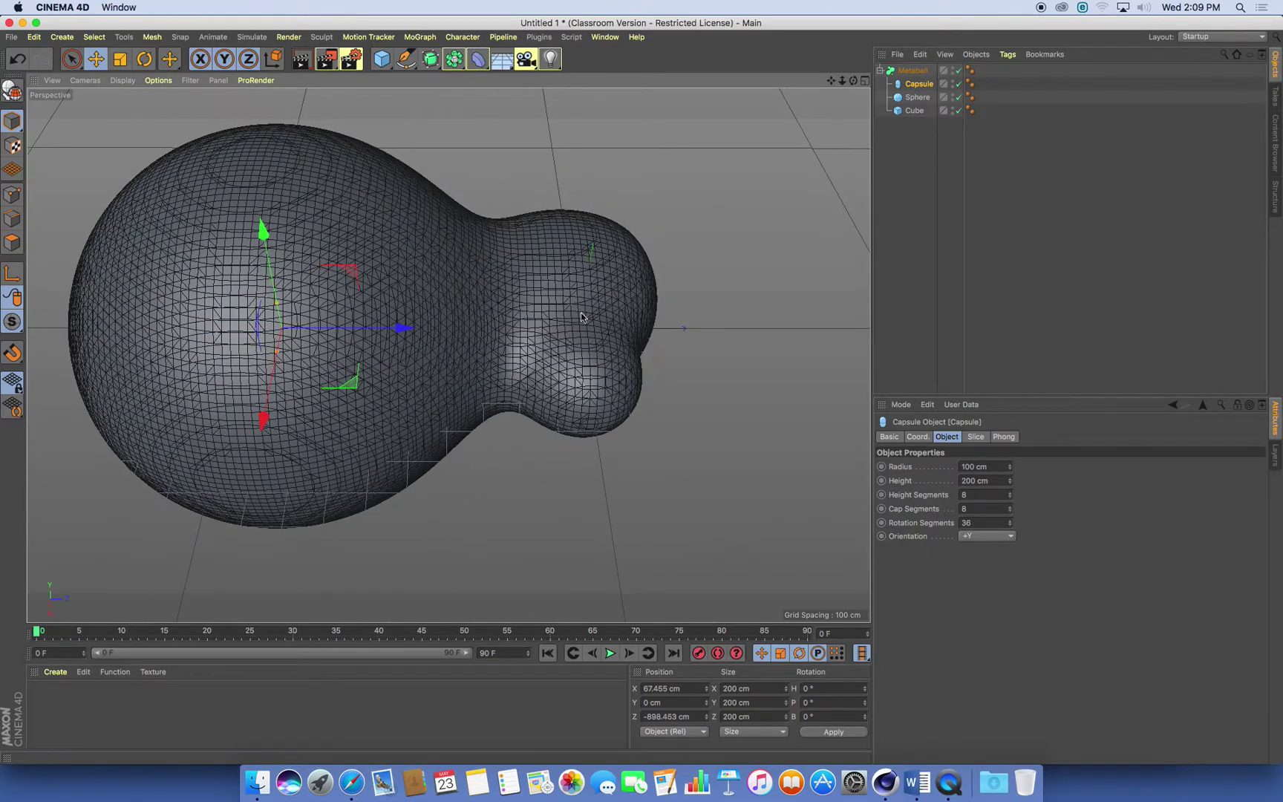
- Shift the cube slightly along the X axis
click(914, 110)
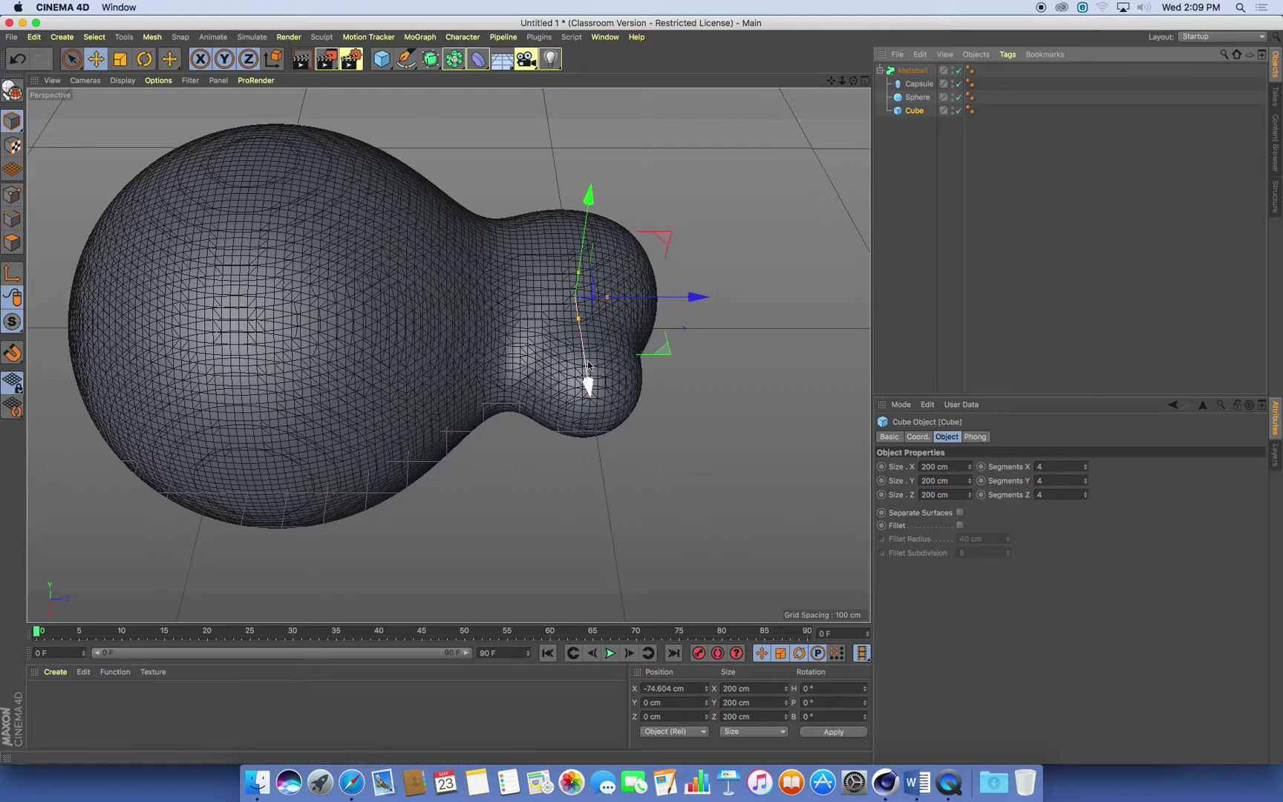
mouse_move(591, 381)
mouse_down()
mouse_move(587, 325)
mouse_move(577, 390)
mouse_up()
scroll(578, 390, down, 5)
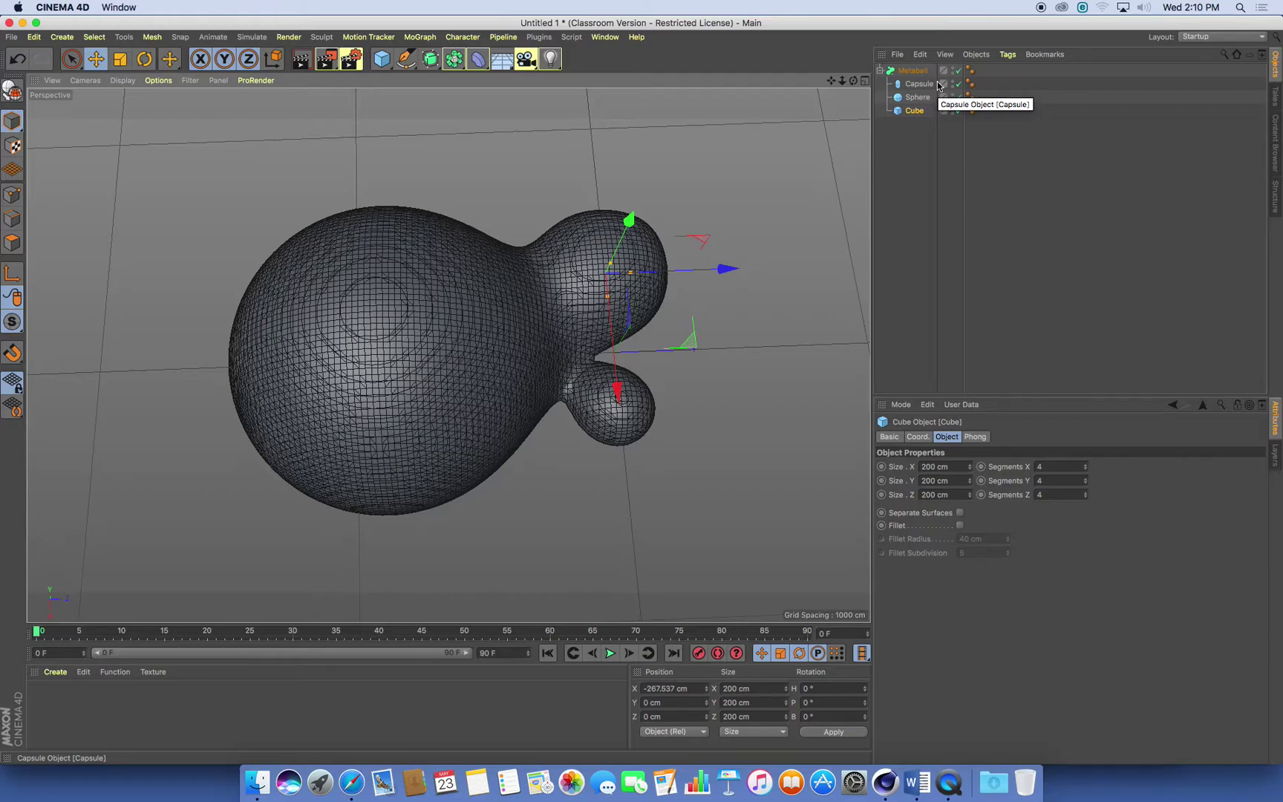
- Move the sphere on the ground plane to X 207.574 cm, Z 48.495 cm, then select the Metaball
alt+drag(668, 362, 512, 448)
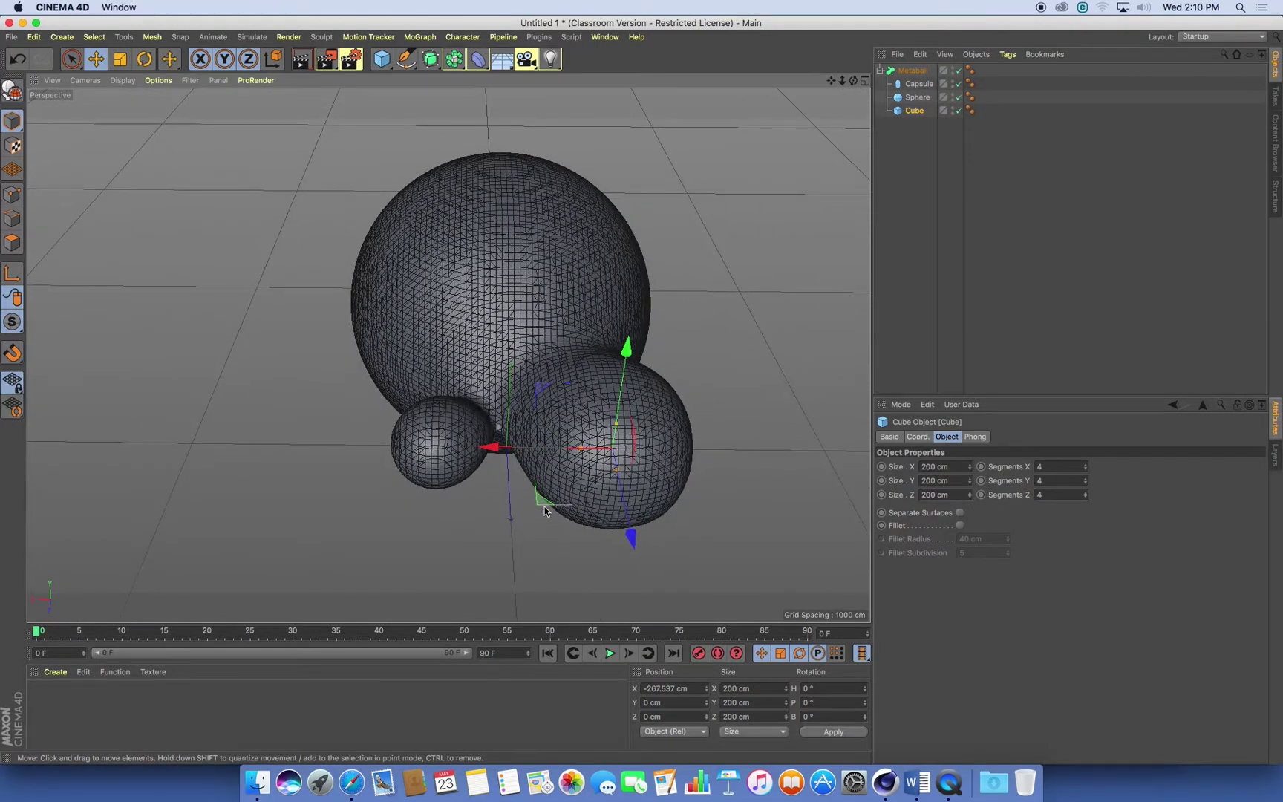
click(918, 98)
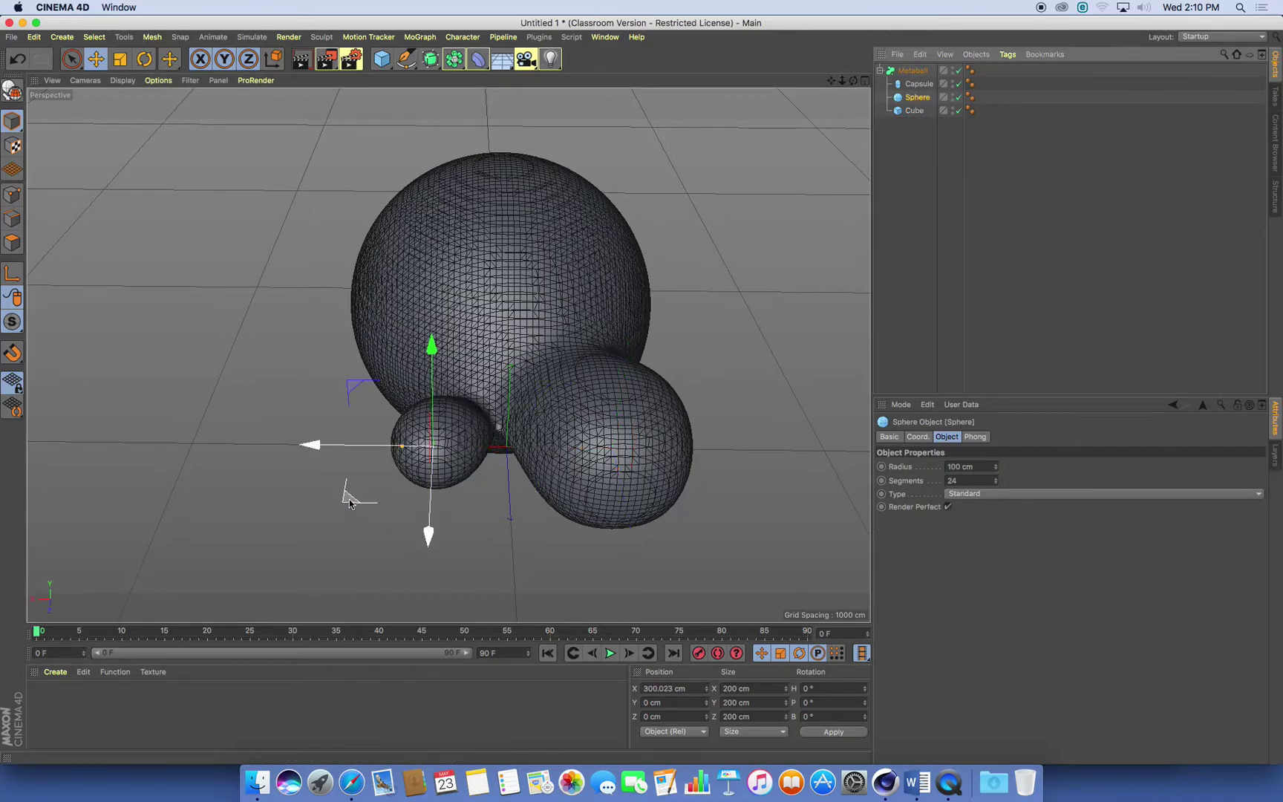
drag(350, 505, 487, 312)
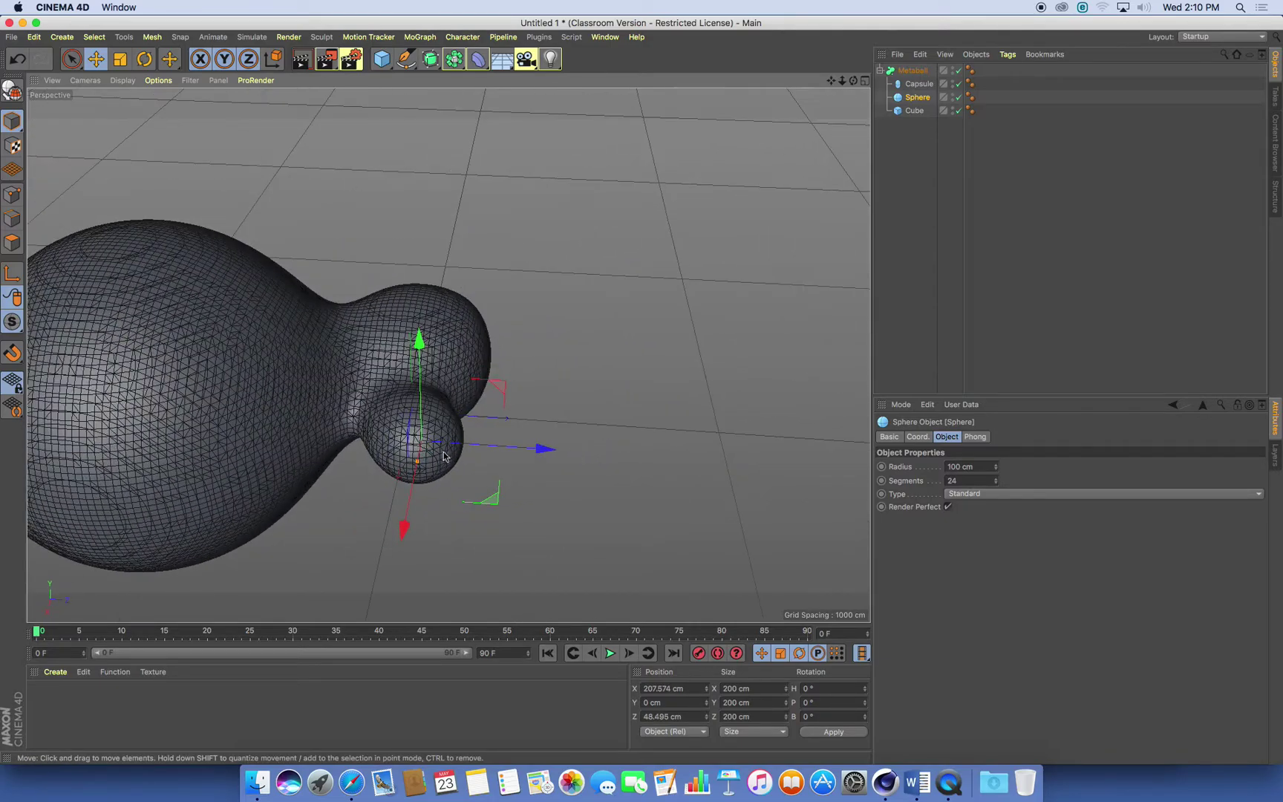
alt+middle_drag(487, 313, 653, 275)
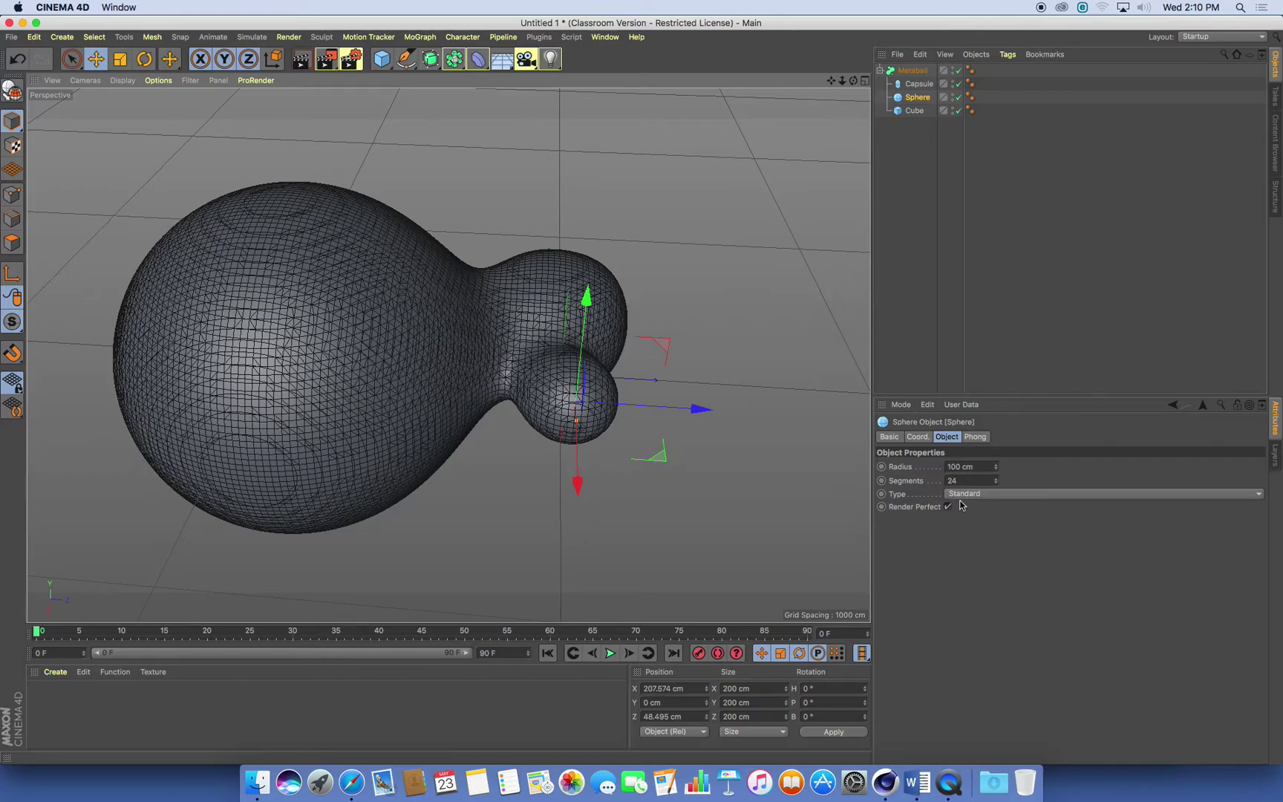
click(912, 70)
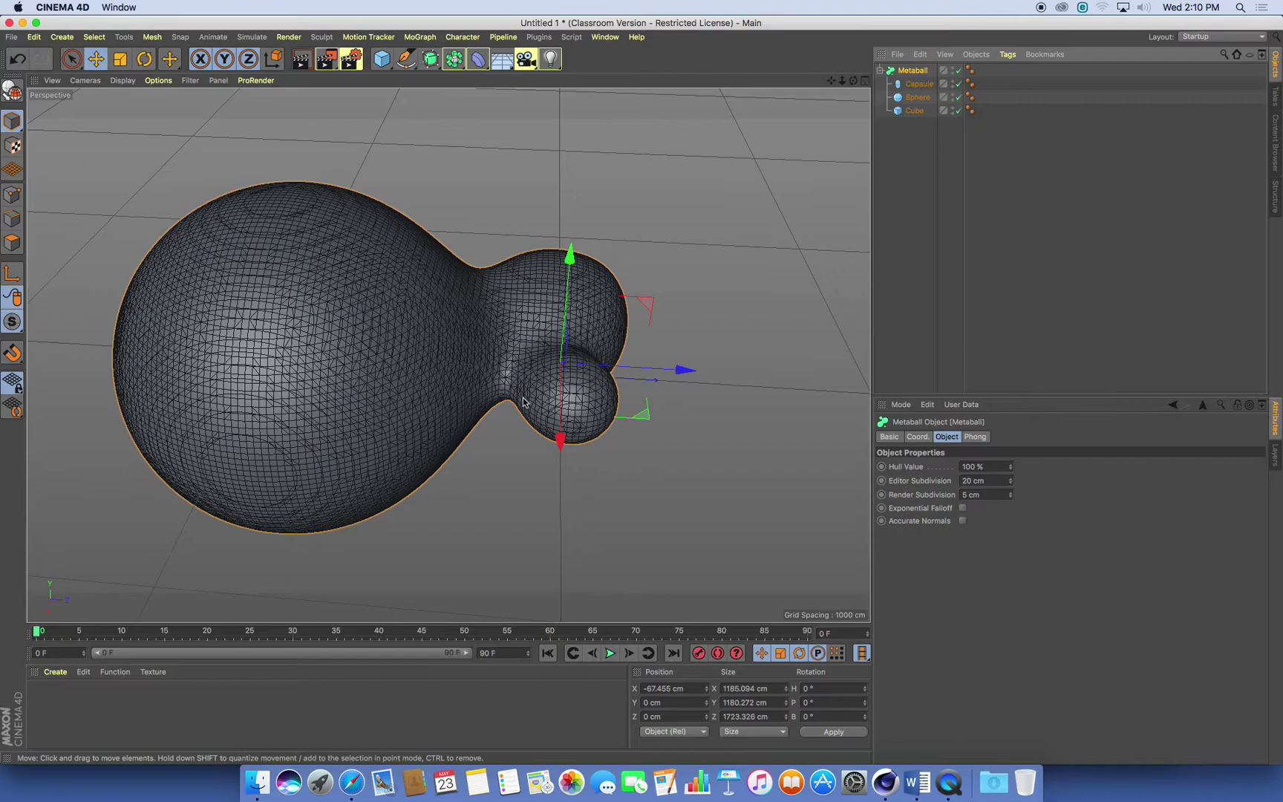
- Frame the reshaped blob and render it at 1280x720 in an enlarged Picture Viewer
alt+drag(553, 420, 465, 426)
alt+middle_drag(465, 426, 510, 458)
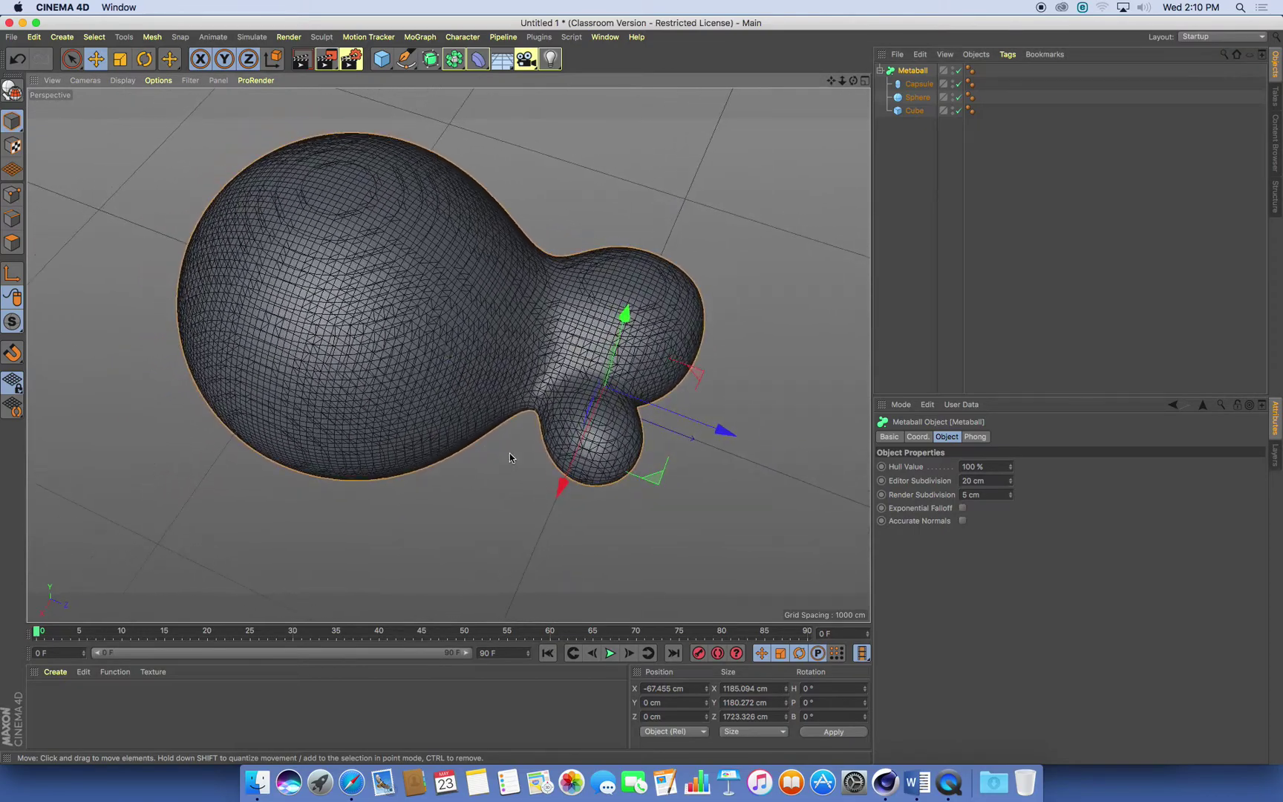
key(shift+r)
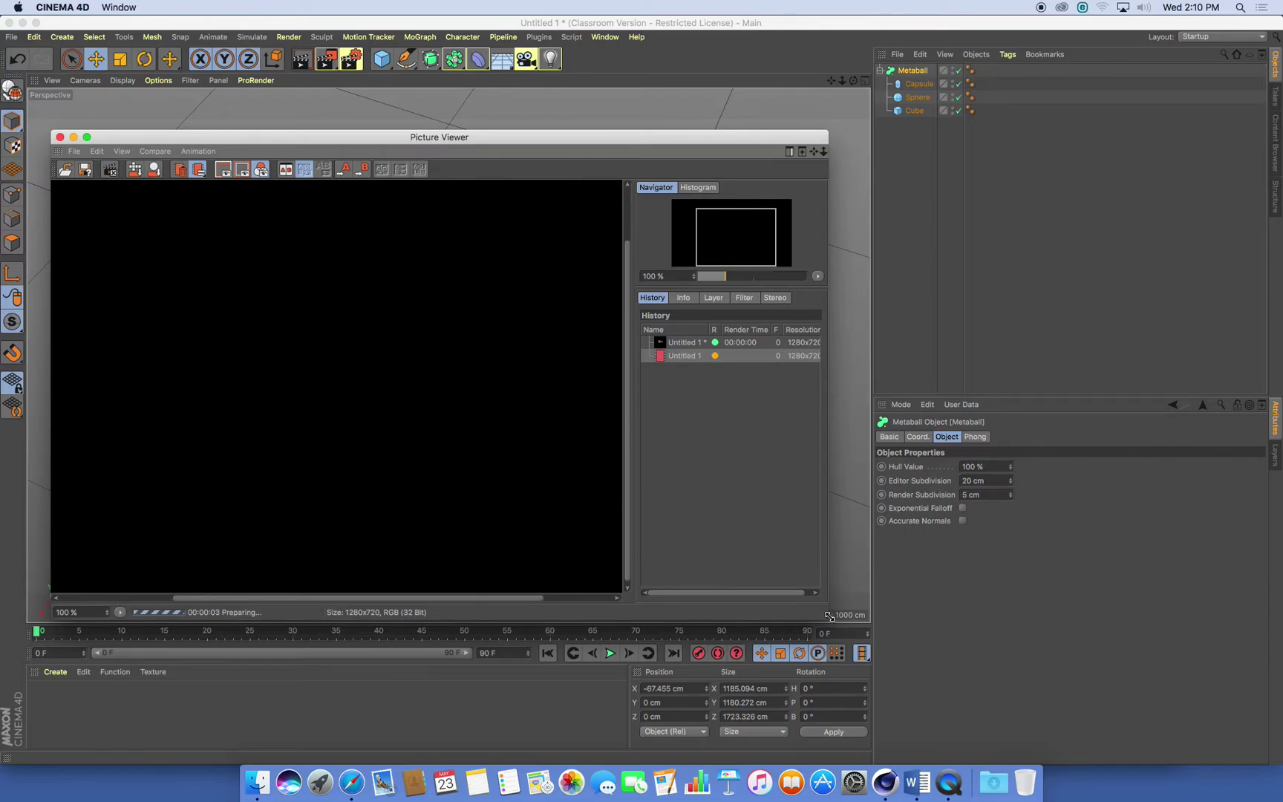
drag(830, 618, 1105, 716)
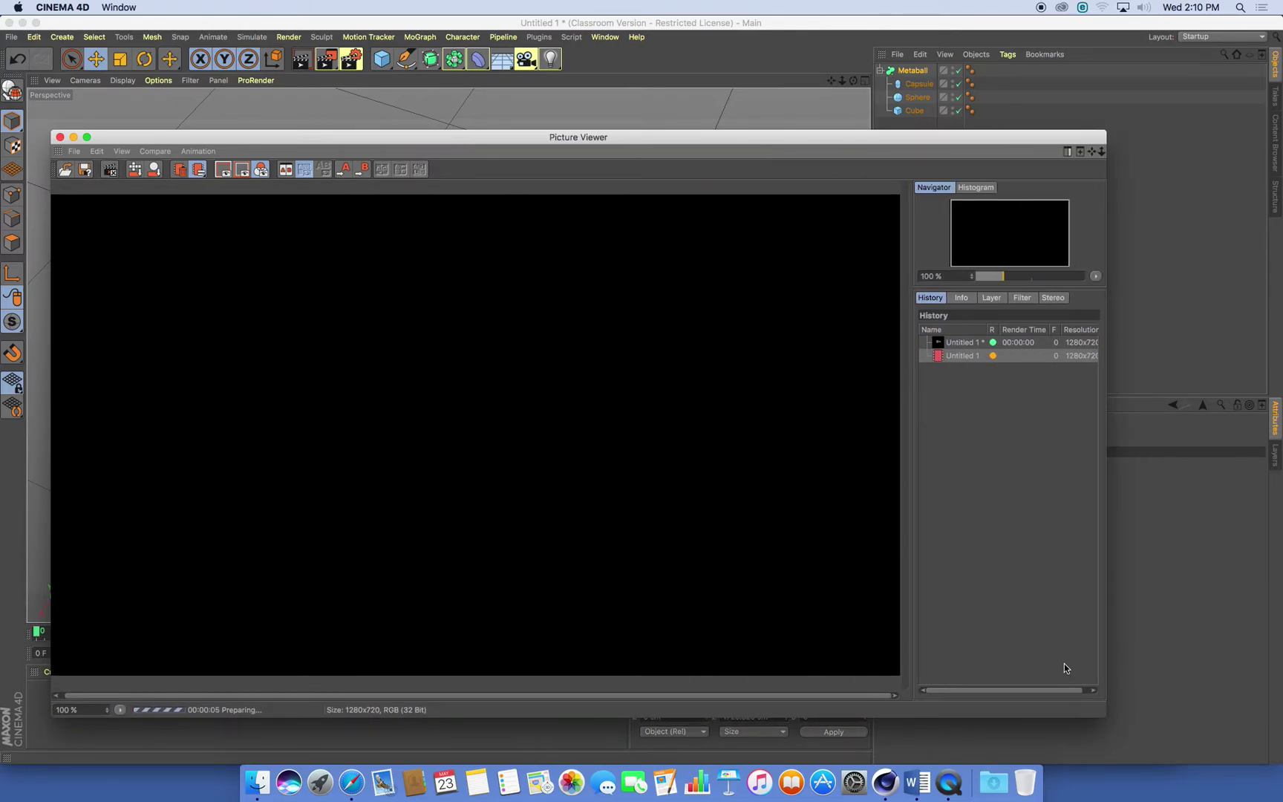